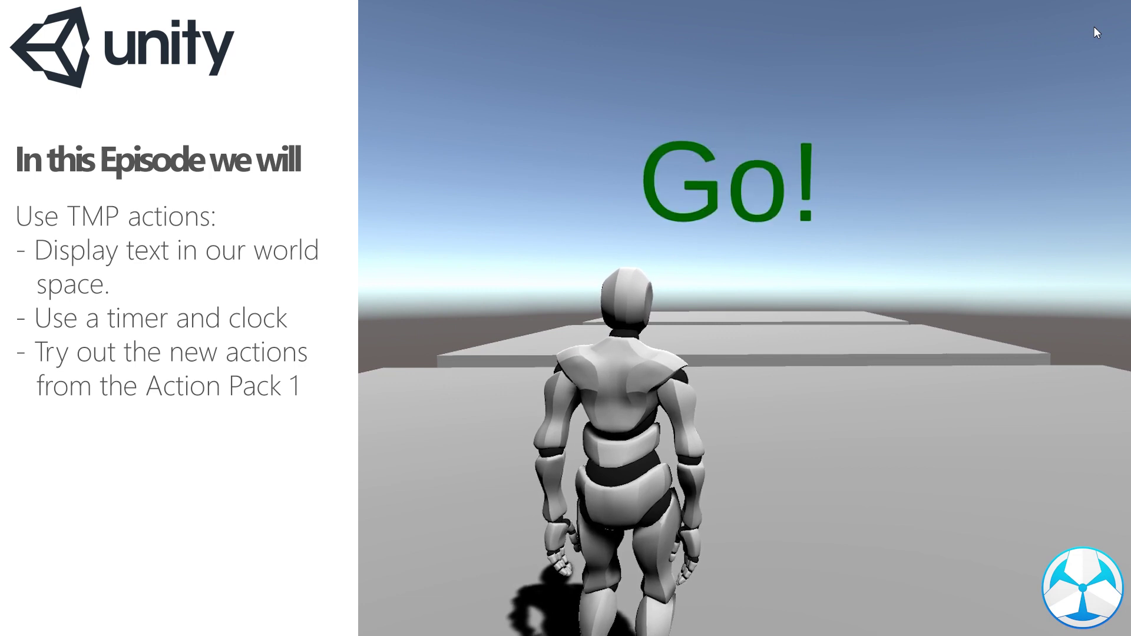
key("w")
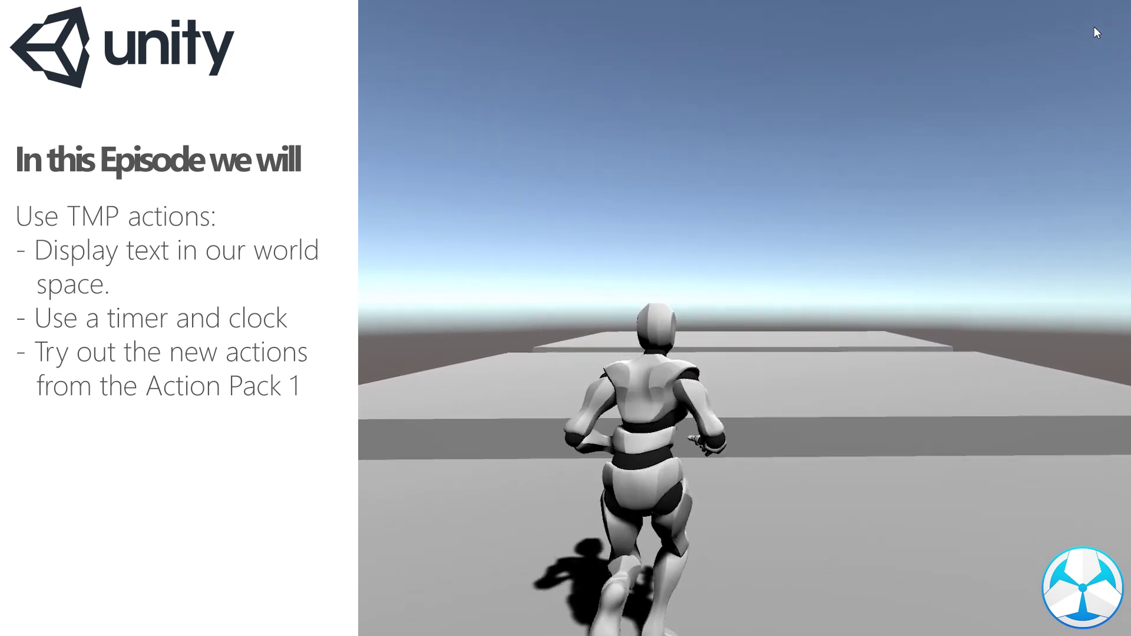
key("space")
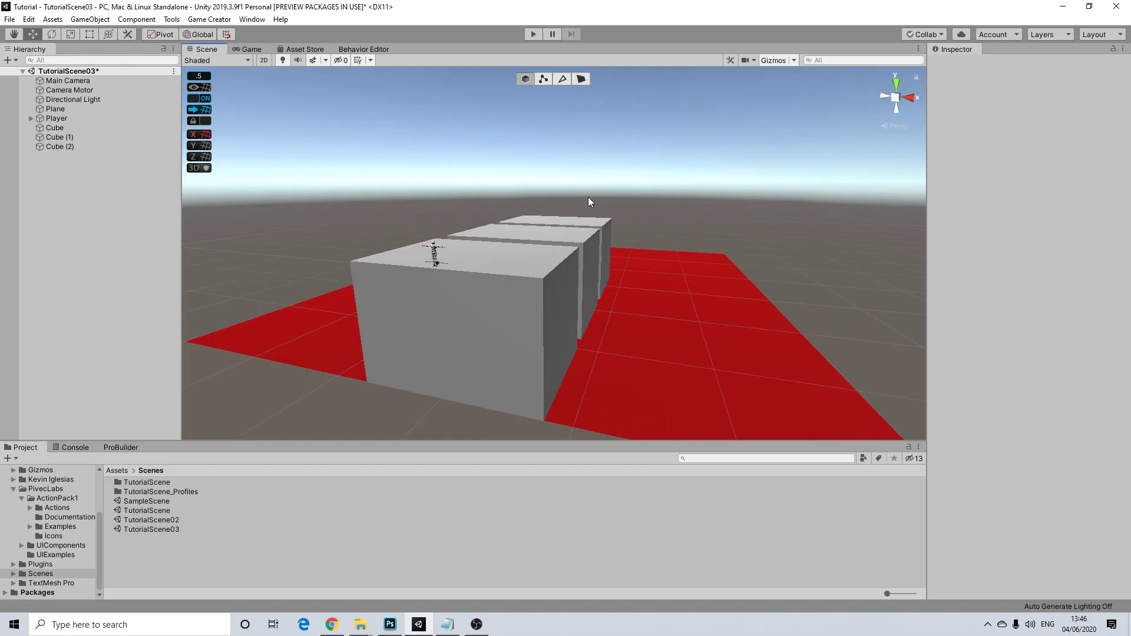
Step: Examine the three cube platforms, the red plane and the player character in the scene
left_click_drag(588, 203, 614, 266, "alt")
left_click_drag(468, 249, 106, 293, "alt")
left_click_drag(789, 263, 694, 222, "alt")
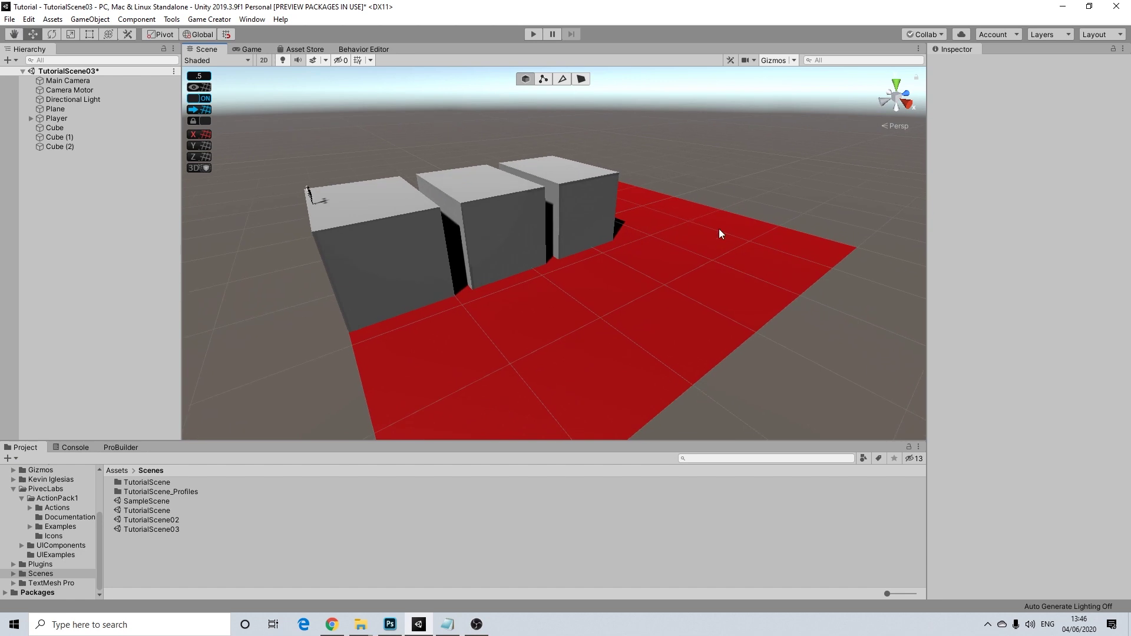
left_click_drag(660, 301, 727, 270, "alt")
left_click_drag(613, 250, 701, 253, "alt")
middle_click_drag(701, 253, 617, 255)
scroll(644, 258, "up", 5)
scroll(617, 256, "up", 4)
mouse_move(626, 252)
left_mouse_down("alt")
mouse_move(644, 257)
mouse_move(625, 255)
left_mouse_up("alt")
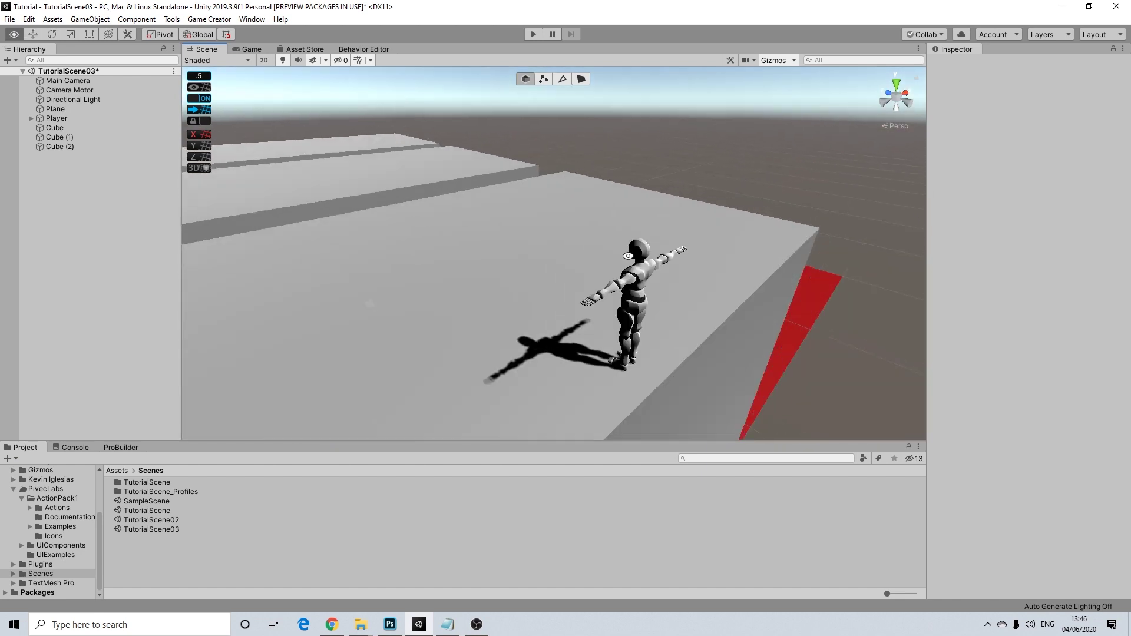
Step: Create an empty game object at the root of the scene and name it OnGameStart
right_click(74, 165)
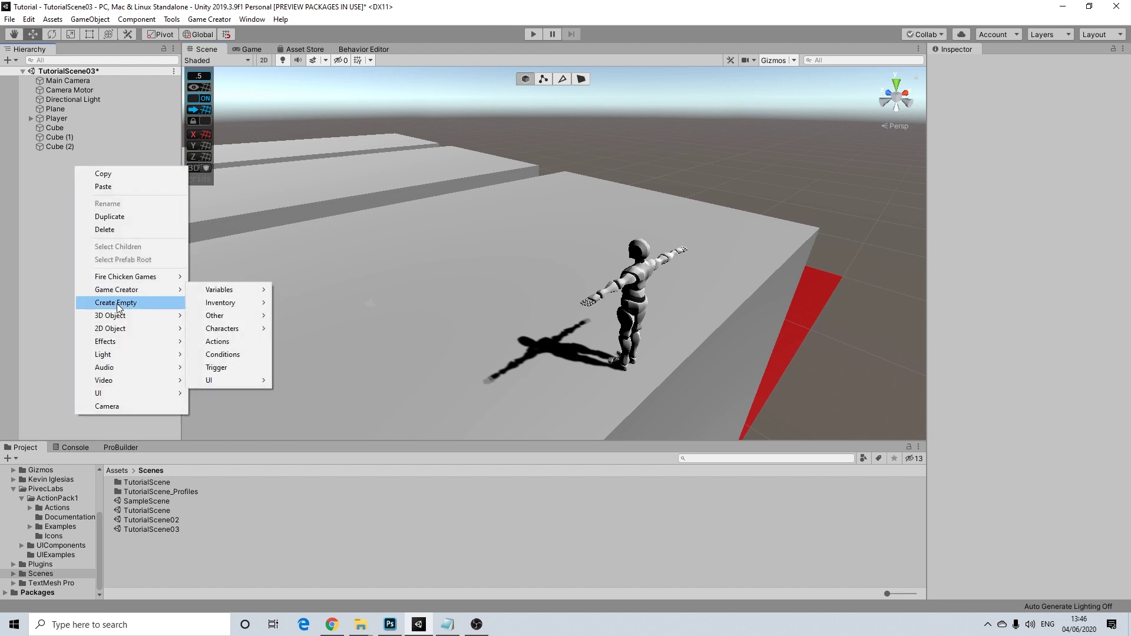
left_click(117, 303)
right_click(69, 157)
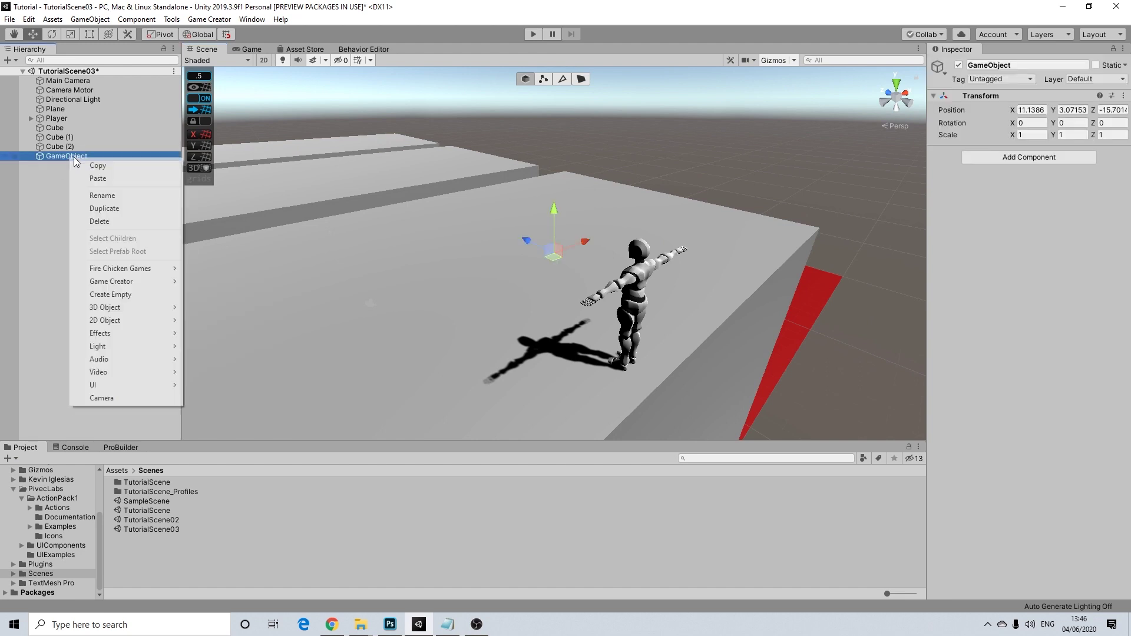
left_click(137, 194)
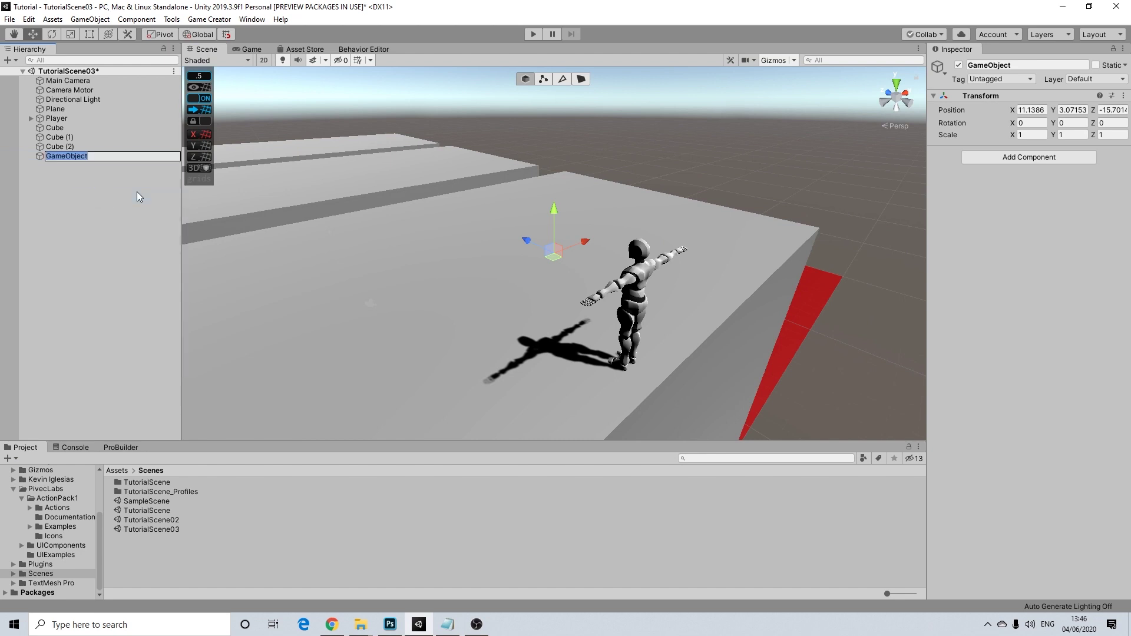
type("OnGame Start")
key("Return")
Step: Move OnGameStart above the cube platforms to X 0, Y 14, Z -16
left_click_drag(654, 208, 379, 195, "alt")
scroll(379, 194, "down", 5)
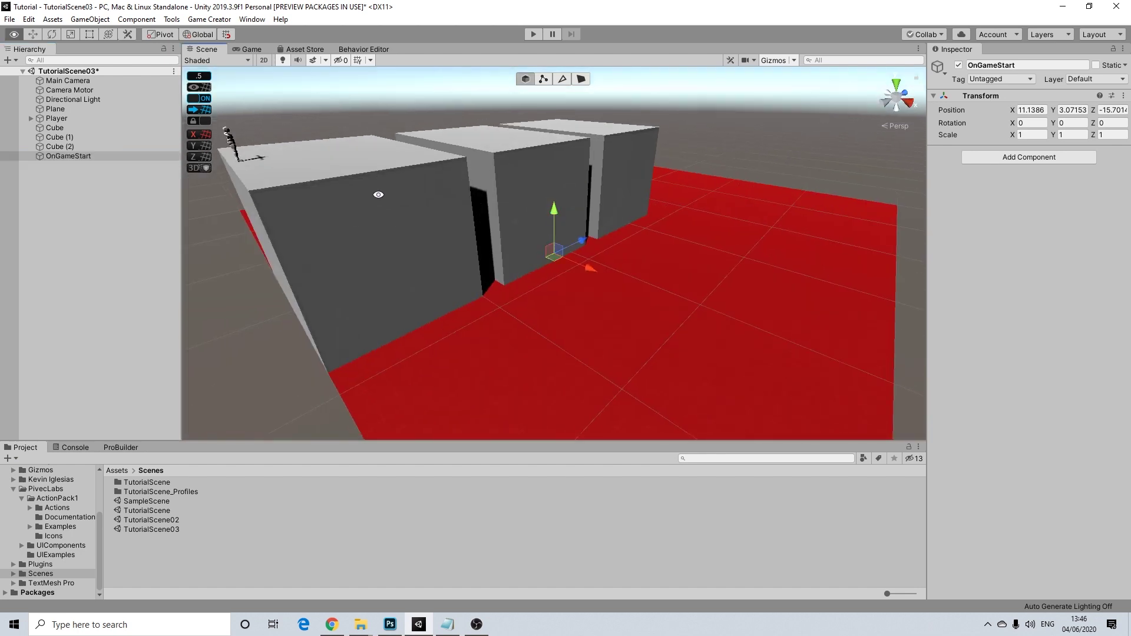
middle_click_drag(379, 195, 534, 273)
left_click_drag(535, 272, 693, 296, "alt")
right_click_drag(692, 295, 695, 302)
left_click_drag(696, 303, 583, 297)
left_click_drag(540, 252, 546, 132)
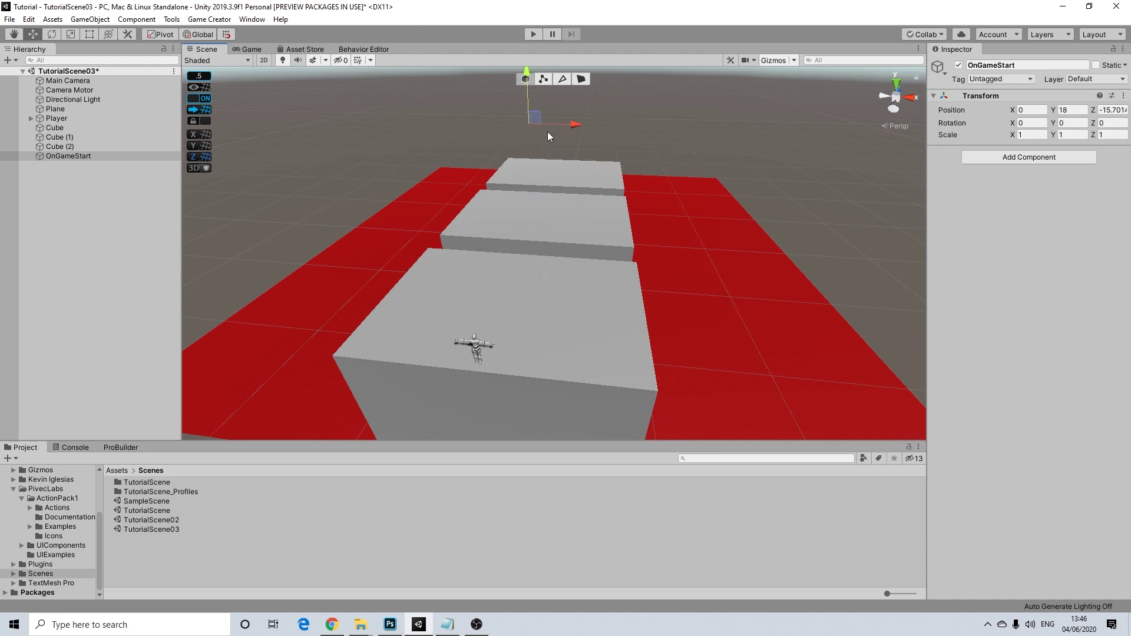
left_click_drag(527, 93, 529, 151)
right_click_drag(529, 151, 617, 169)
mouse_move(442, 204)
left_mouse_down()
mouse_move(513, 204)
mouse_move(446, 204)
left_mouse_up()
right_click_drag(447, 206, 313, 190)
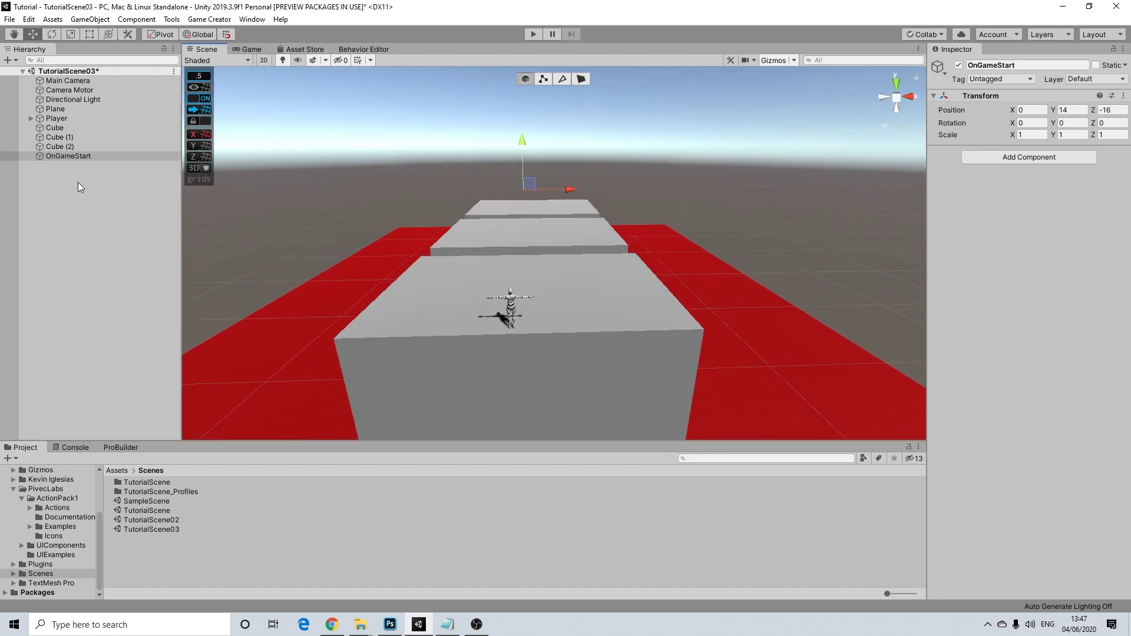
right_click(78, 182)
mouse_move(138, 333)
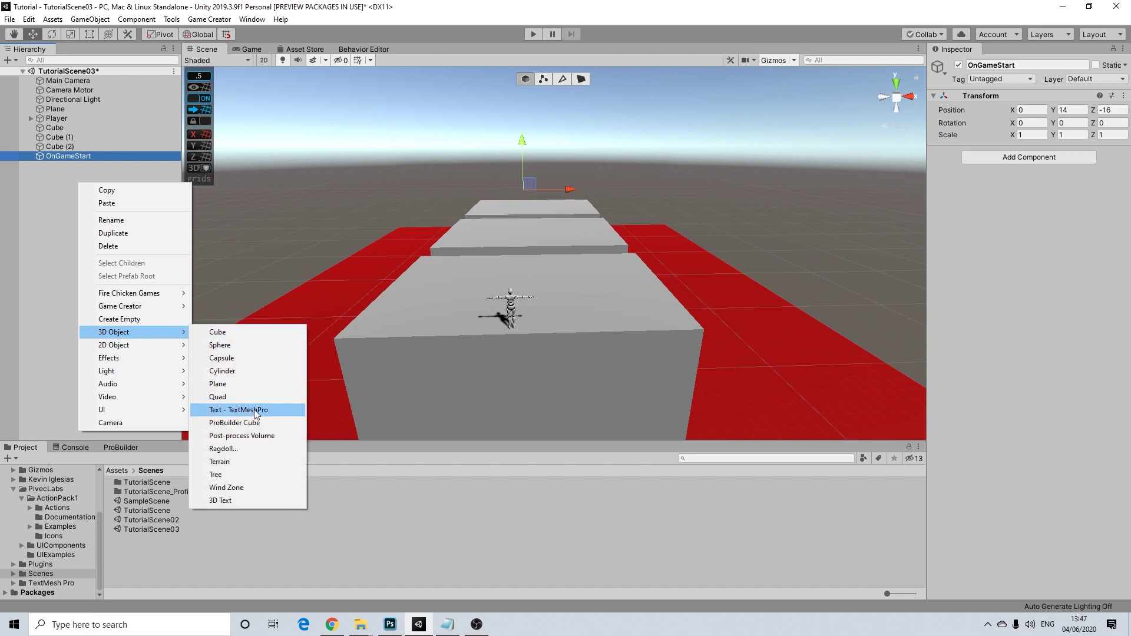
left_click(337, 21)
Step: Check the TextMesh Pro package's details and installation in the Package Manager
left_click(252, 19)
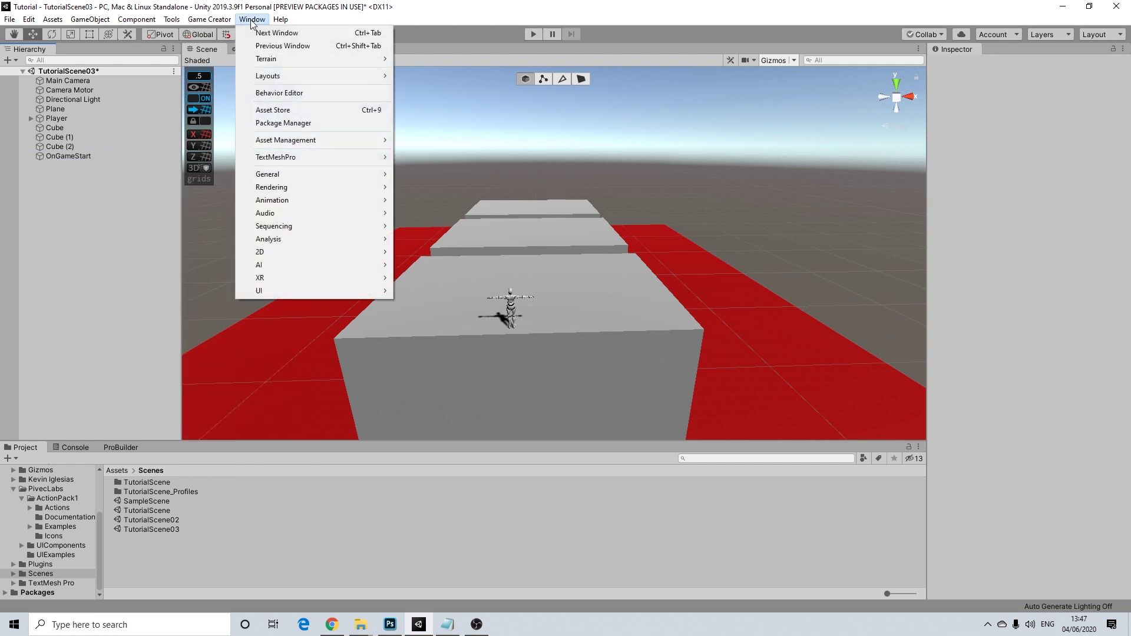
left_click(286, 125)
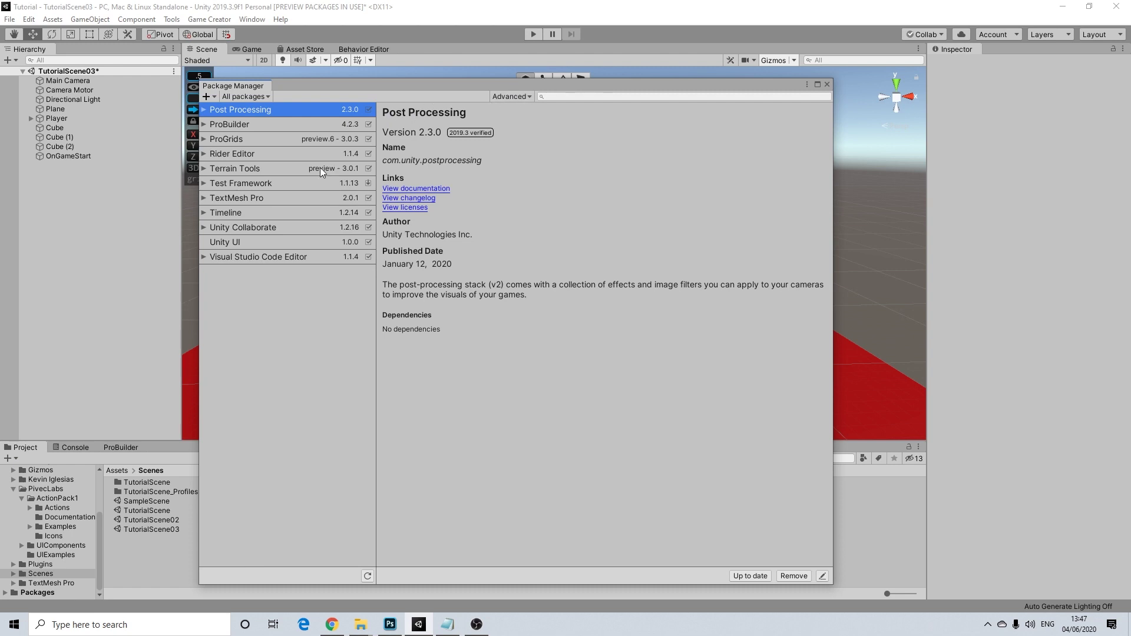
scroll(307, 247, "down", 6)
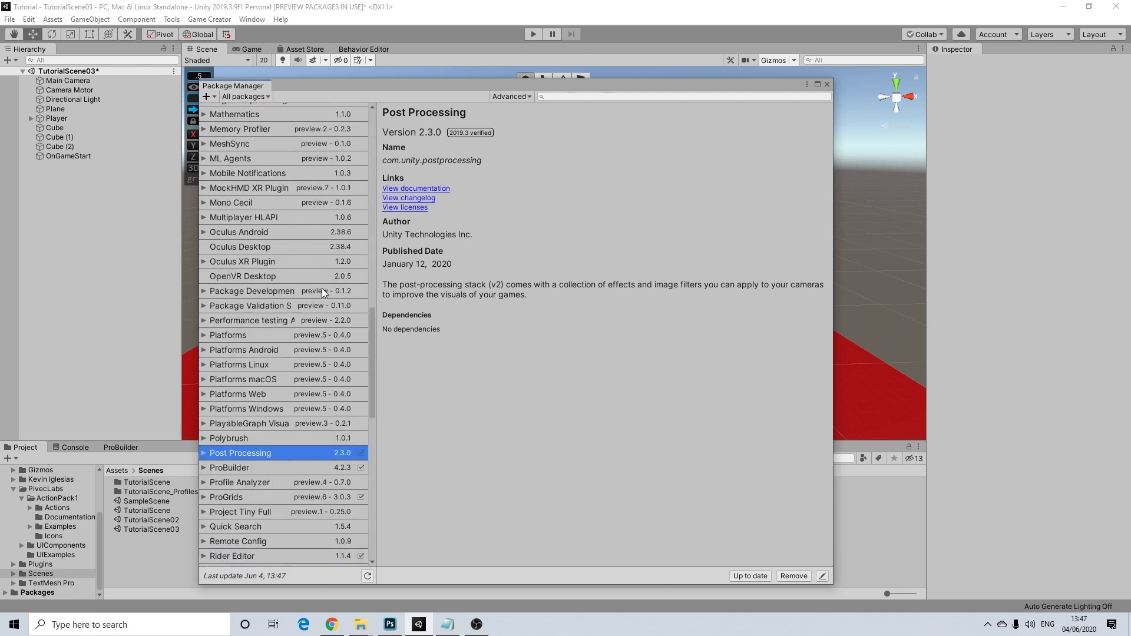
scroll(306, 285, "down", 12)
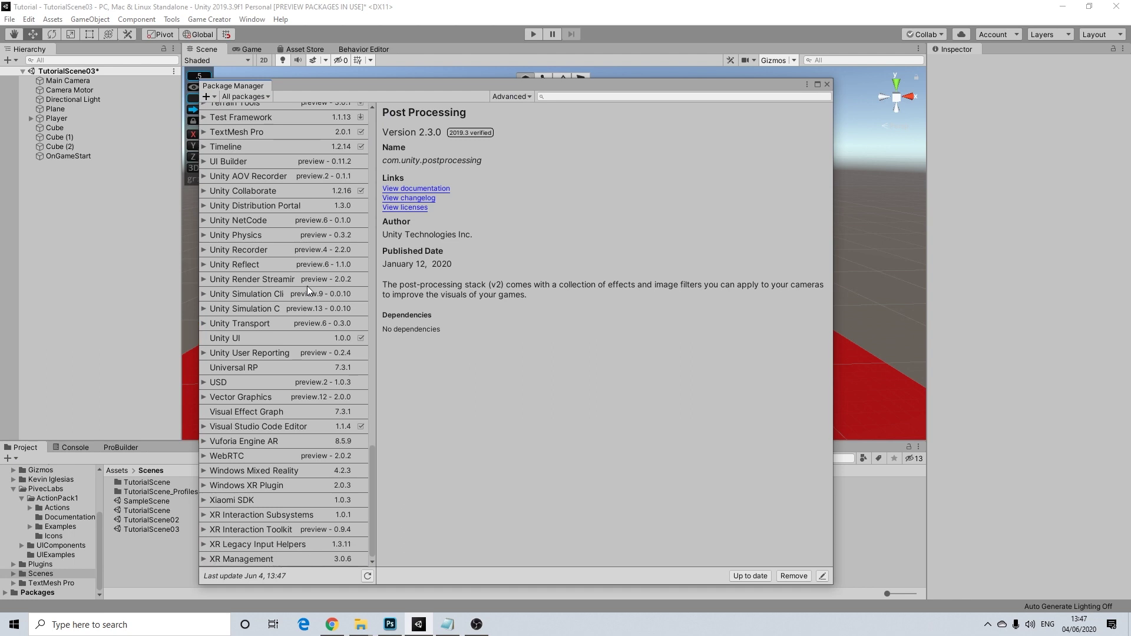
scroll(306, 285, "up", 5)
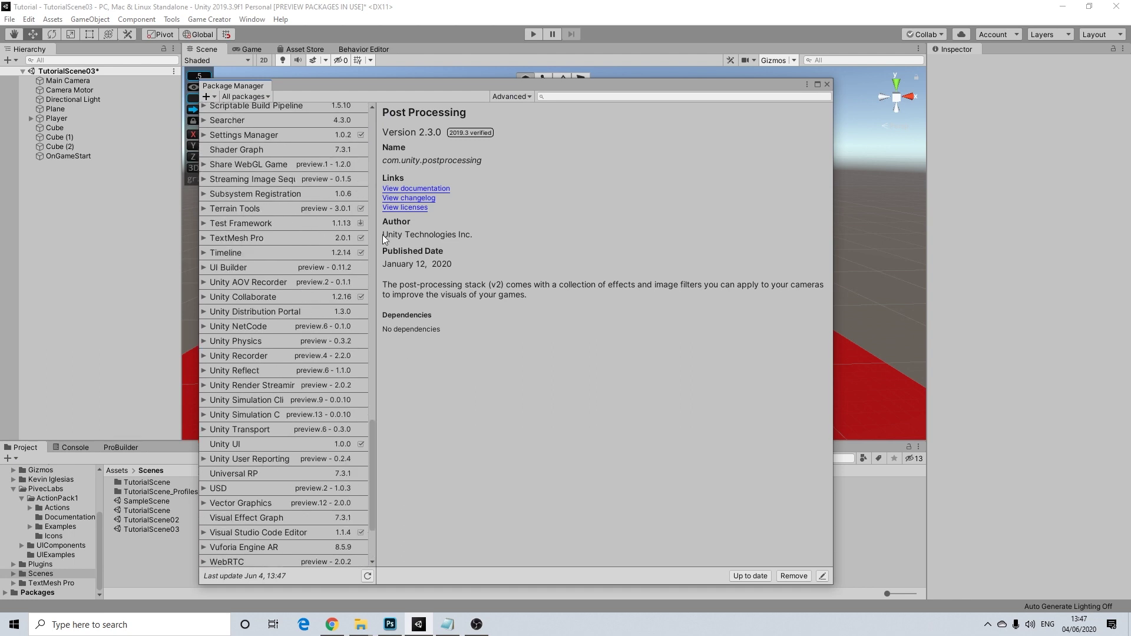
left_click(291, 238)
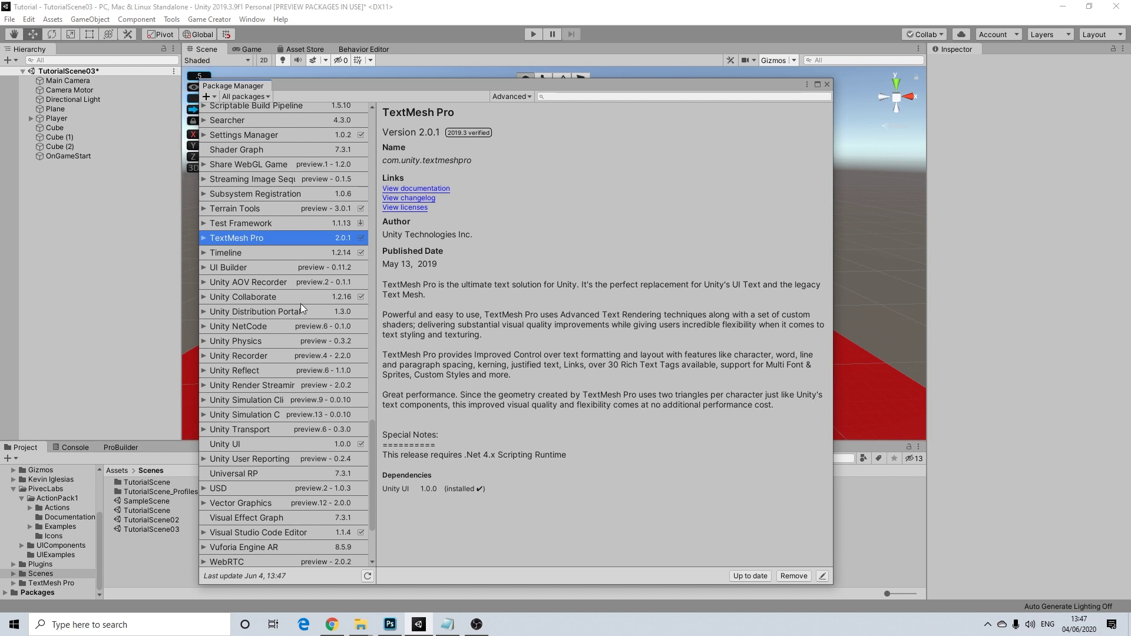
left_click(827, 84)
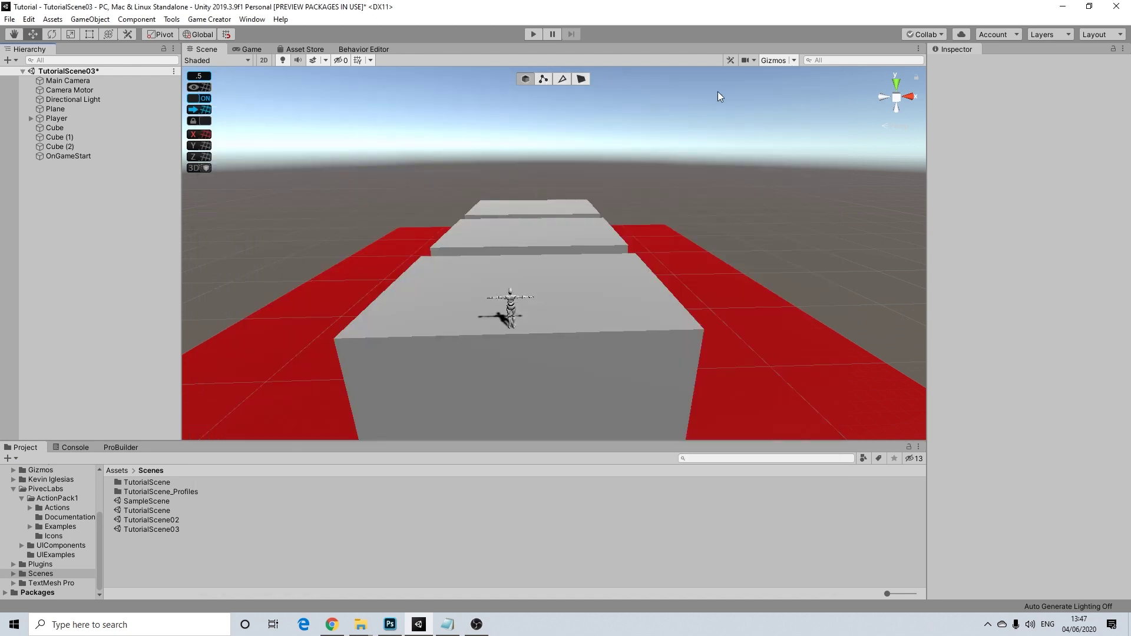
Step: Add a 3D TextMeshPro text object and place it above the platforms at X 0, Y 13.5, Z -16.5
right_click(68, 172)
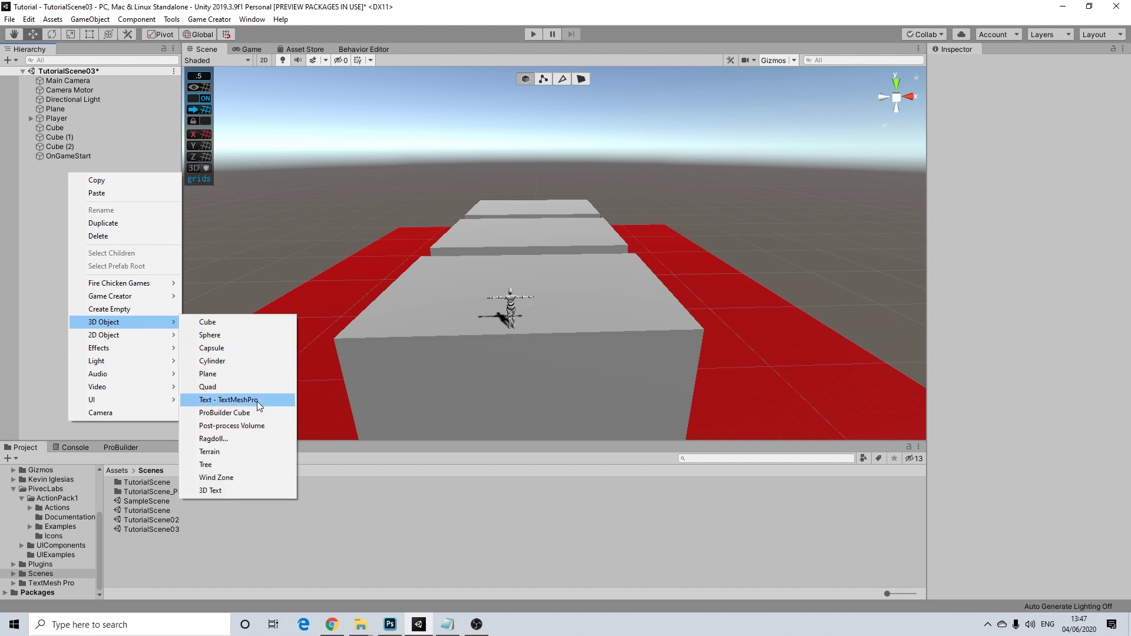
left_click(245, 400)
left_click_drag(530, 253, 573, 244, "alt")
left_click_drag(480, 237, 302, 225)
left_click_drag(548, 209, 525, 147, "alt")
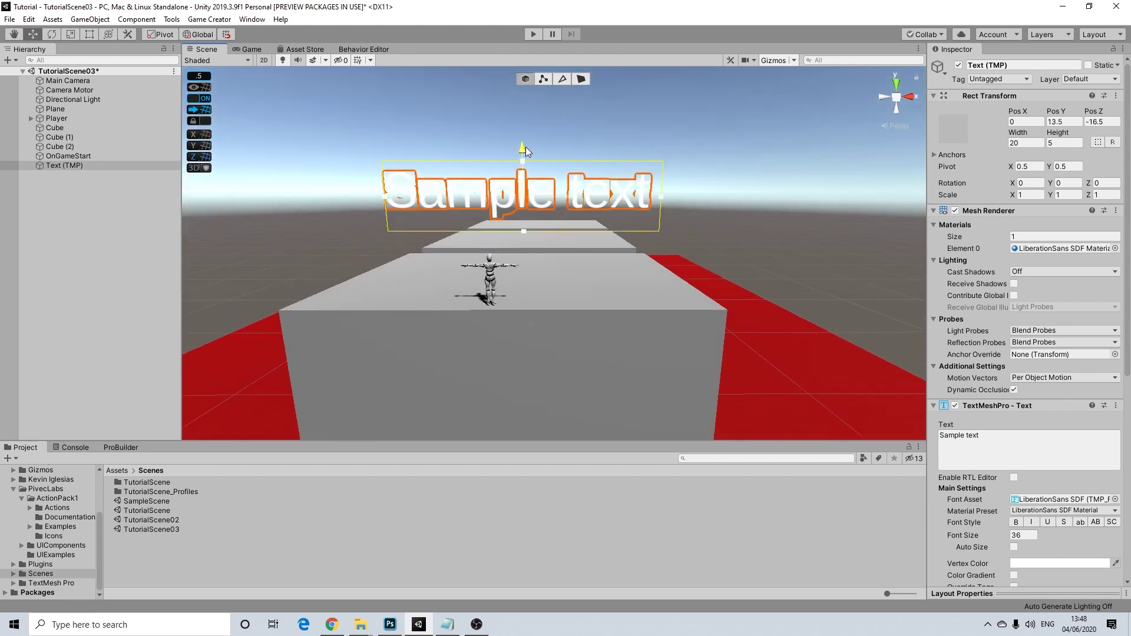
Step: Replace the text object's sample text with "Are you Ready?"
left_click(966, 439)
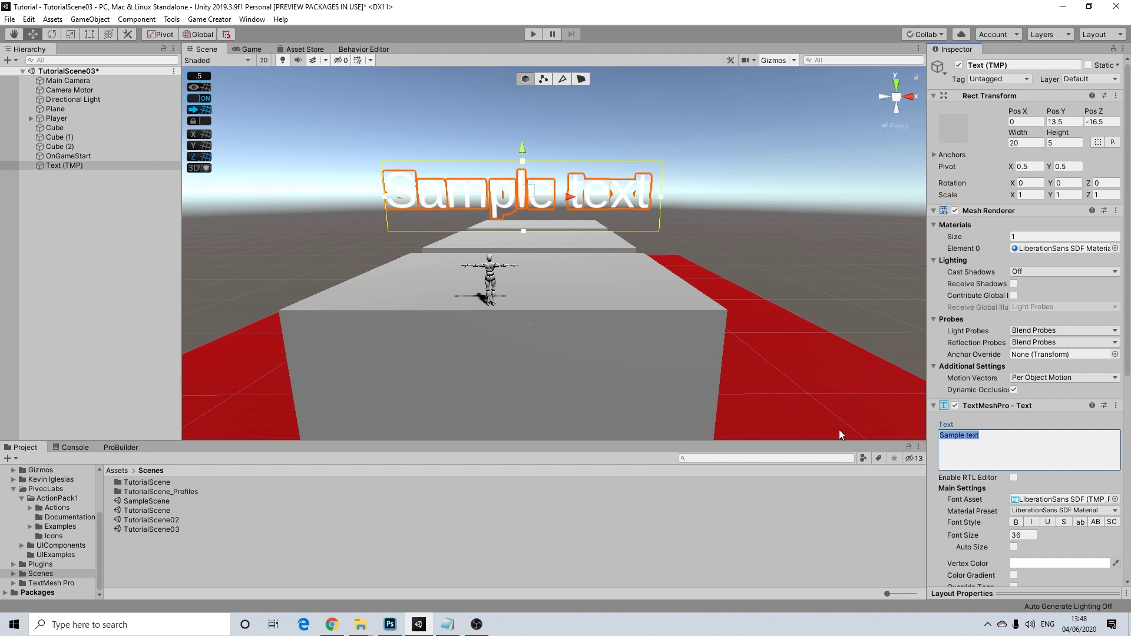
type("Are you R")
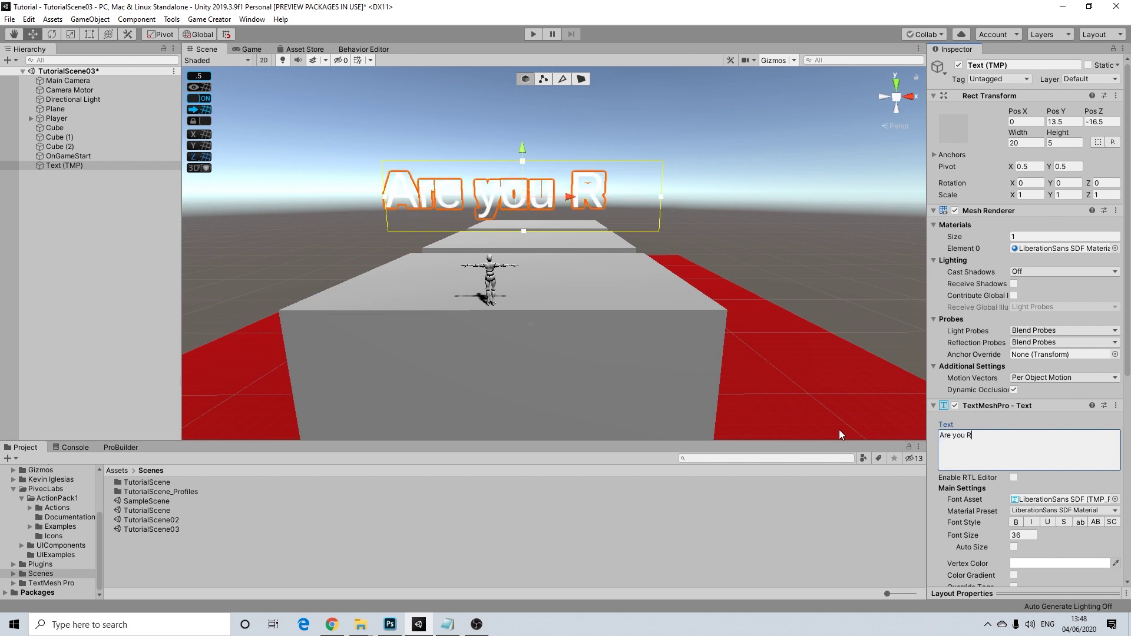
type("eady?")
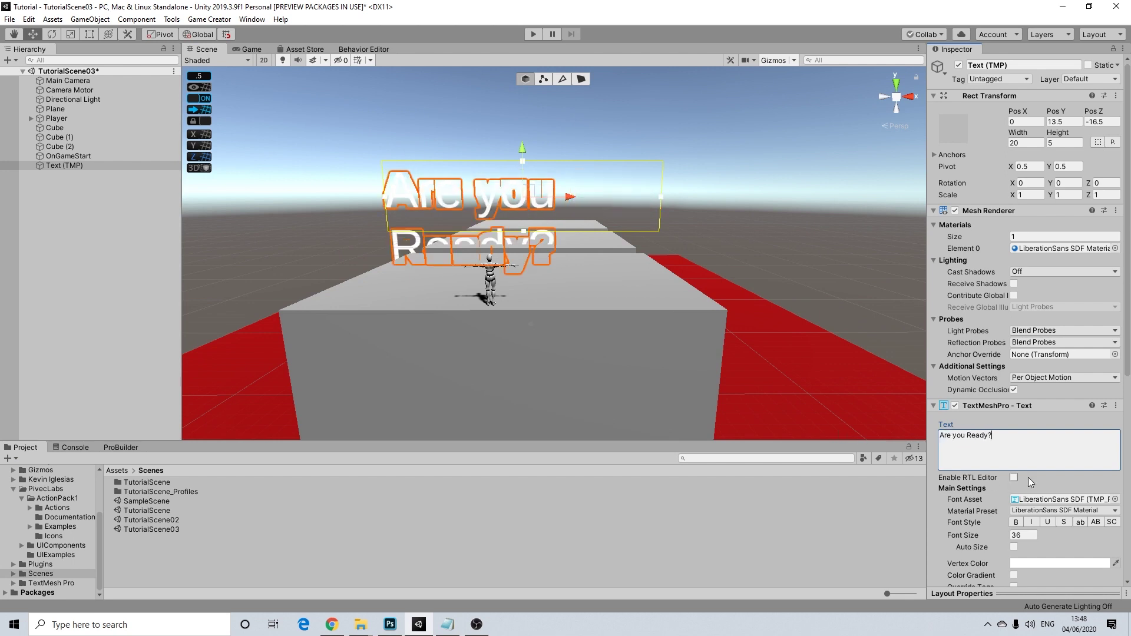
Step: Align the text to horizontal center and vertical middle, and disable its wrapping
scroll(1027, 477, "down", 5)
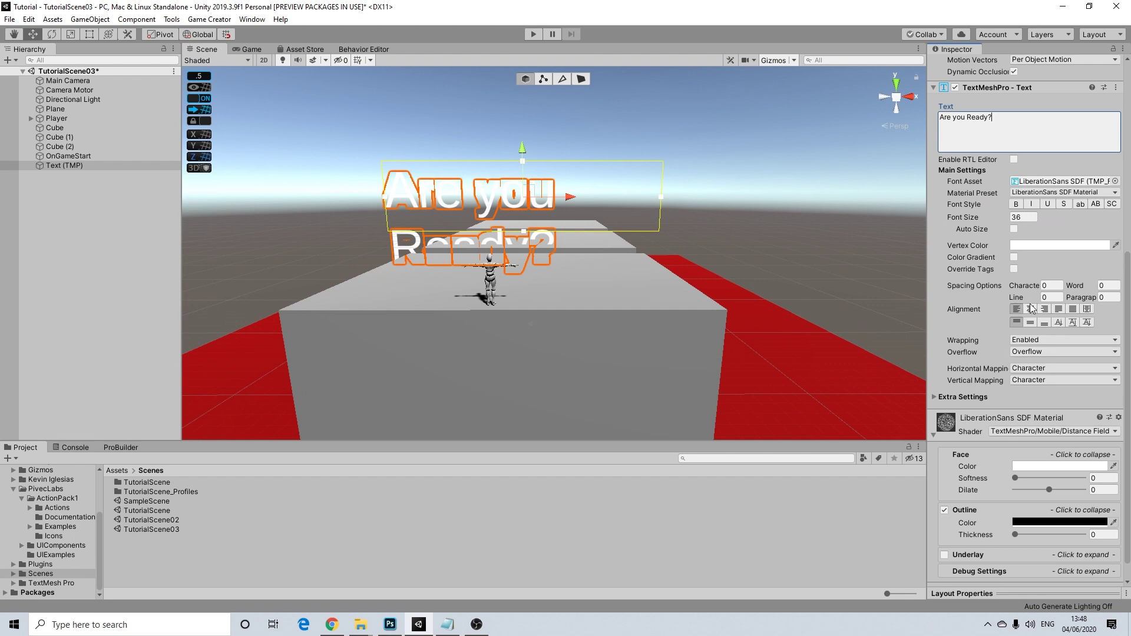
scroll(1032, 307, "up", 2)
left_click(1030, 417)
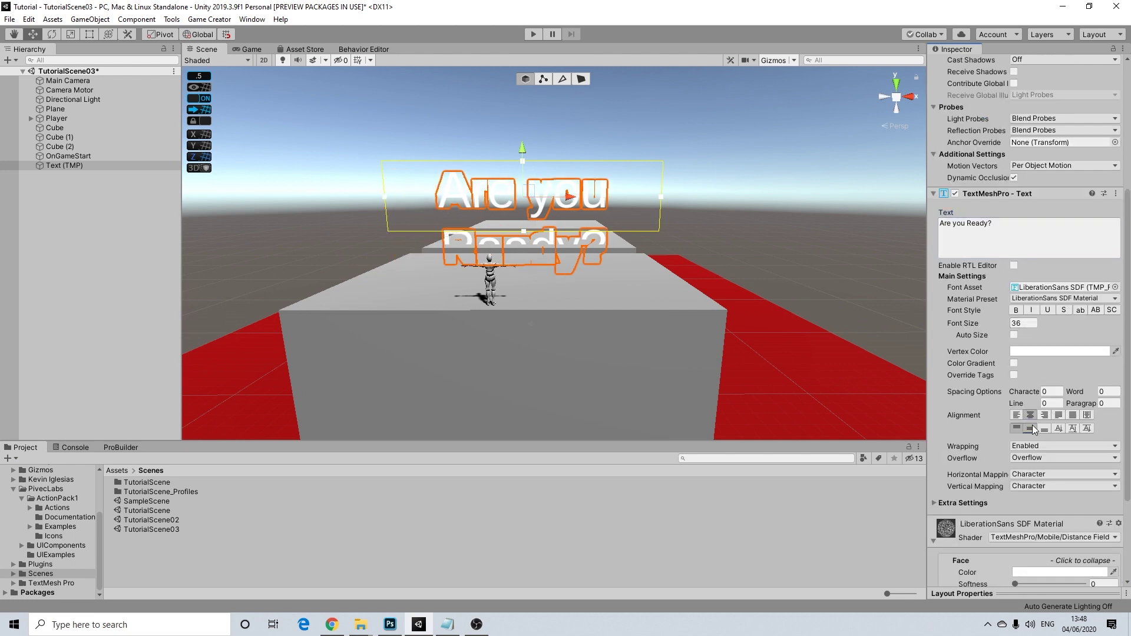
left_click(1028, 446)
left_click(1049, 469)
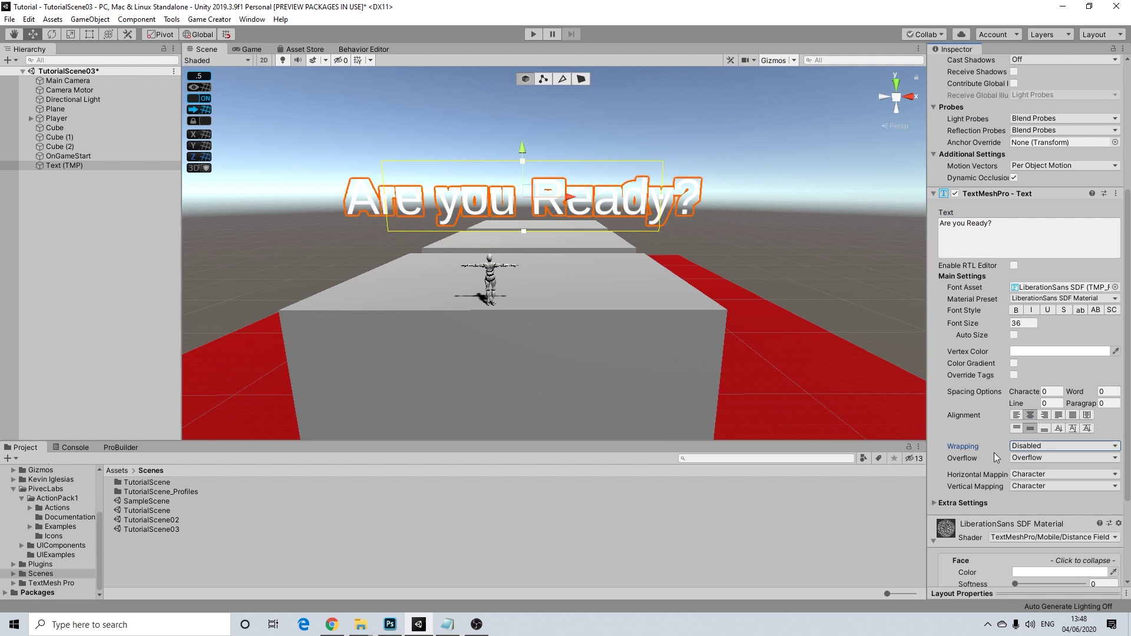
left_click(1038, 453)
left_click(975, 429)
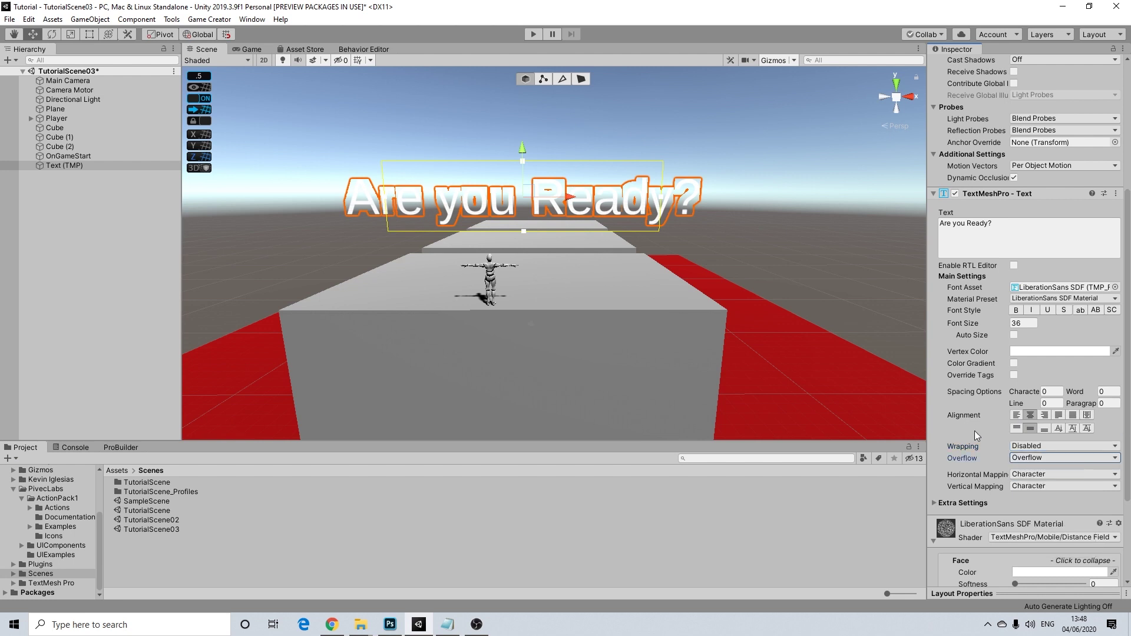
Step: View the font assets available for the TextMeshPro text without changing the font
scroll(1033, 319, "up", 5)
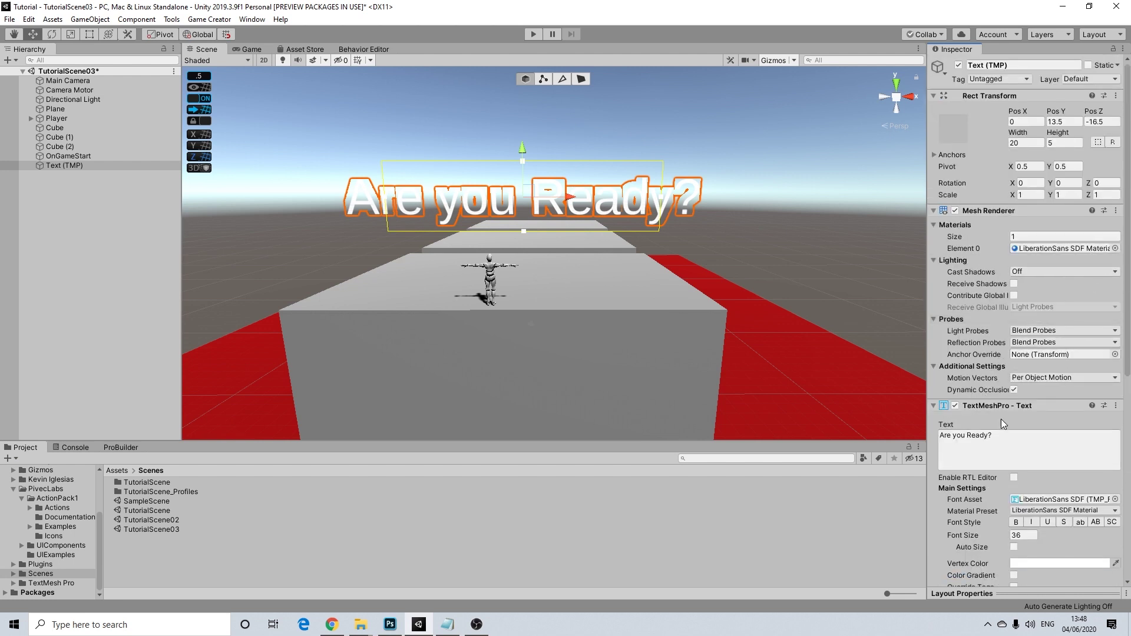
scroll(1002, 419, "down", 5)
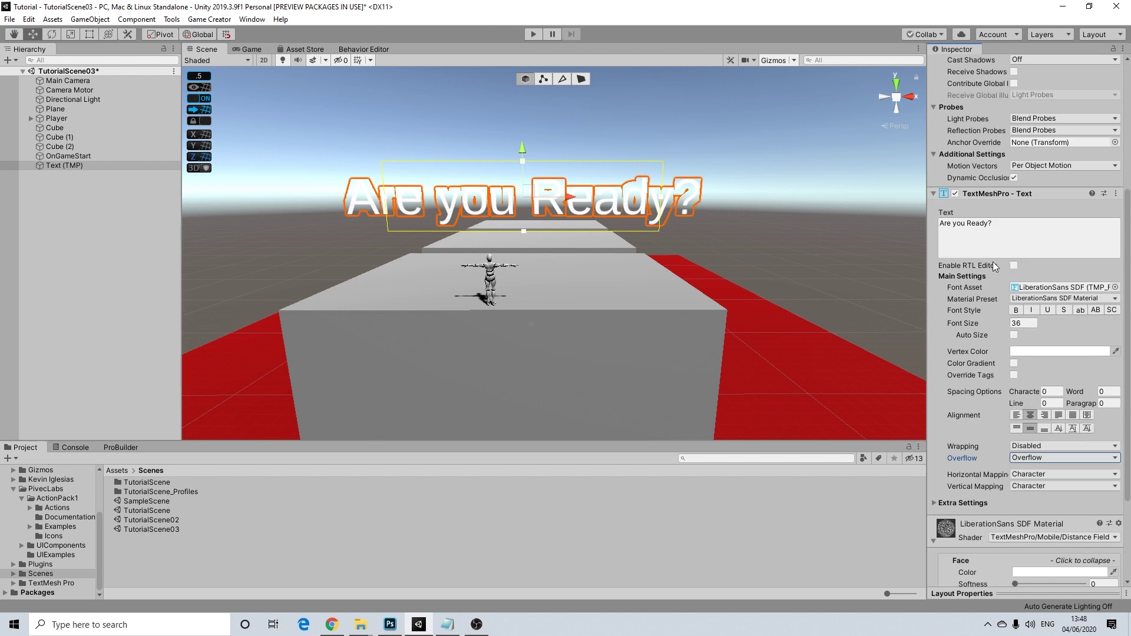
left_click(1114, 287)
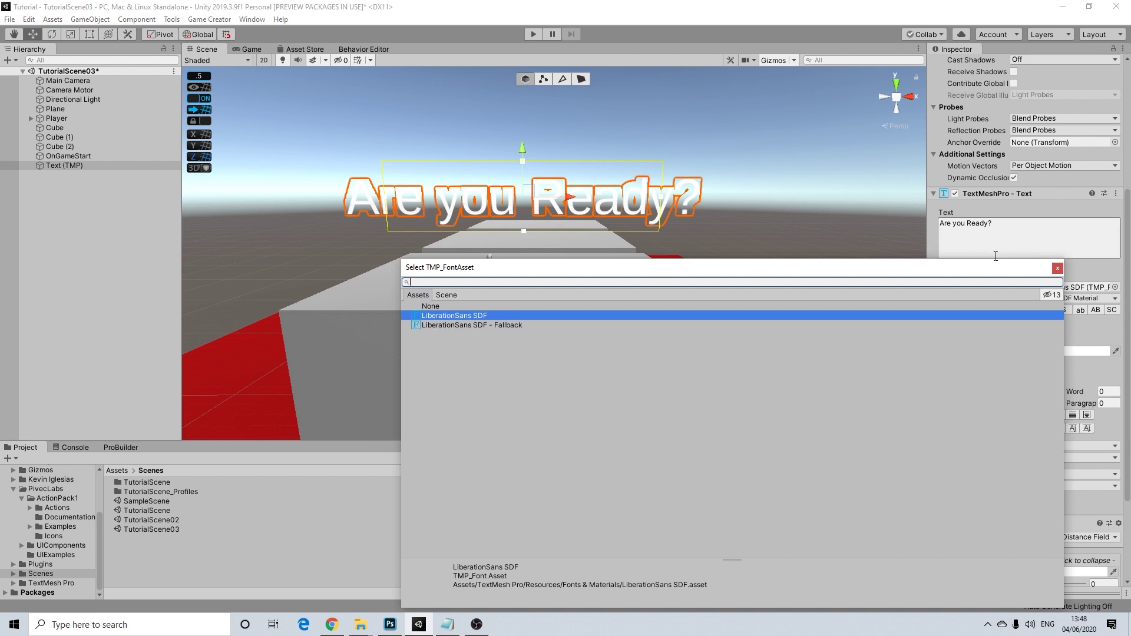
left_click(1057, 269)
Step: Set the text's material preset to LiberationSans SDF - Drop Shadow and inspect it from an angle
left_click(1044, 299)
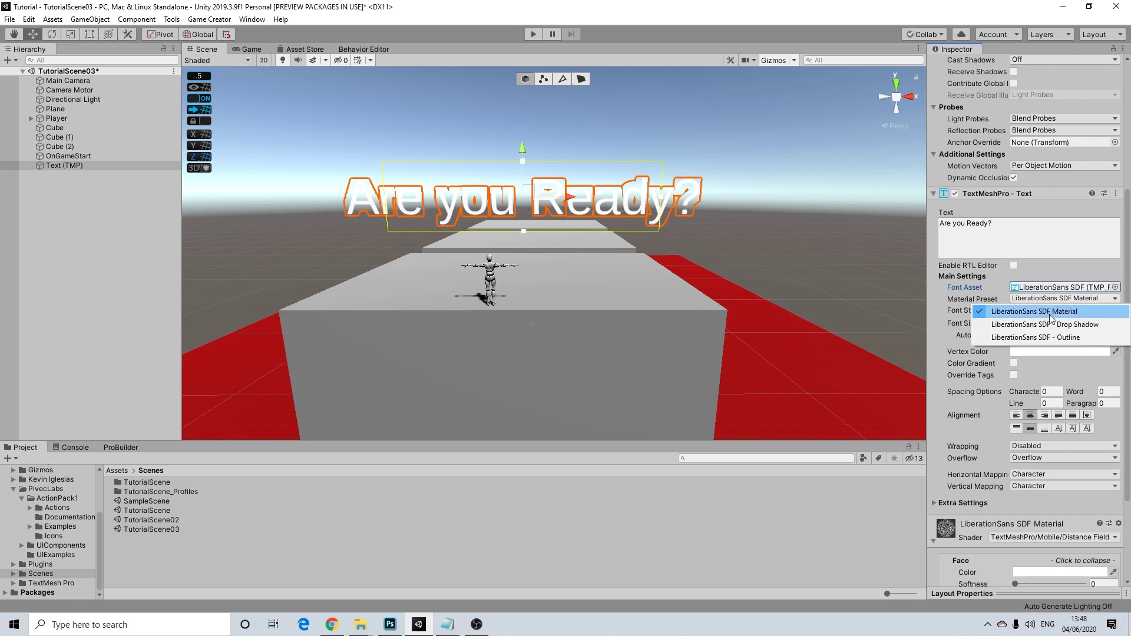
left_click(1049, 324)
left_click_drag(624, 239, 747, 276, "alt")
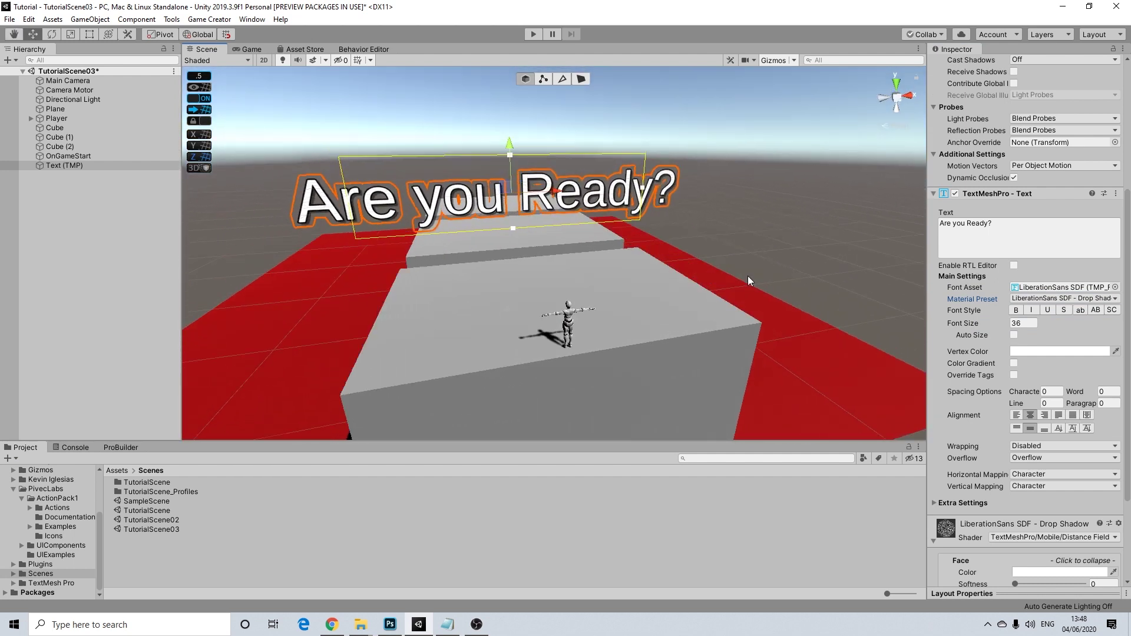
left_click_drag(653, 248, 736, 252, "alt")
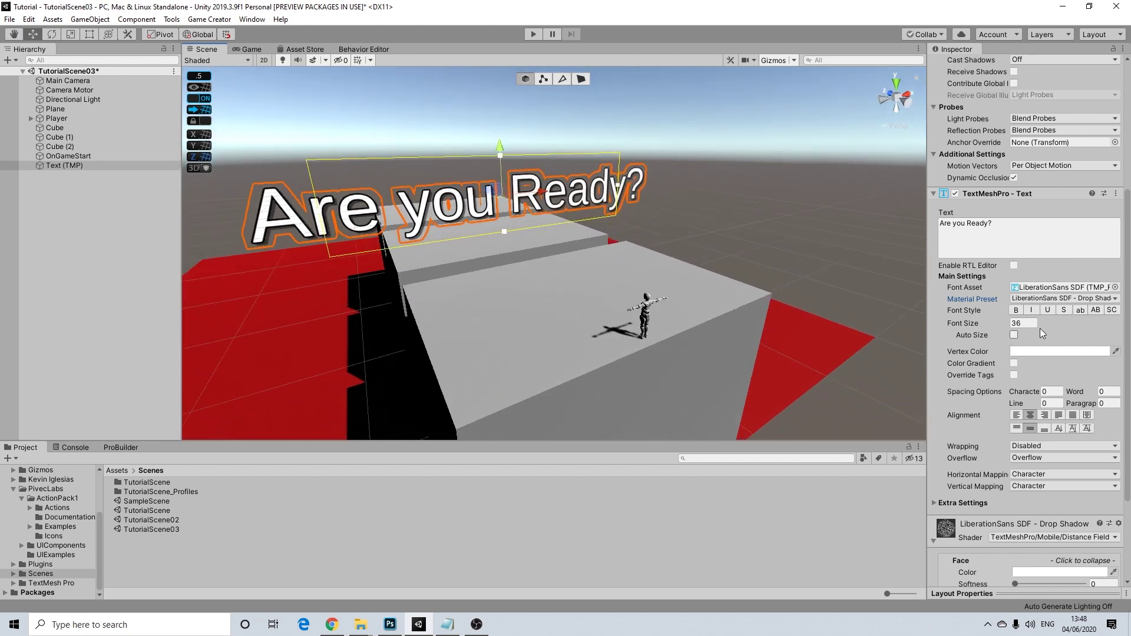
Step: Set the text's material preset to LiberationSans SDF - Outline
left_click(1046, 298)
left_click(1046, 338)
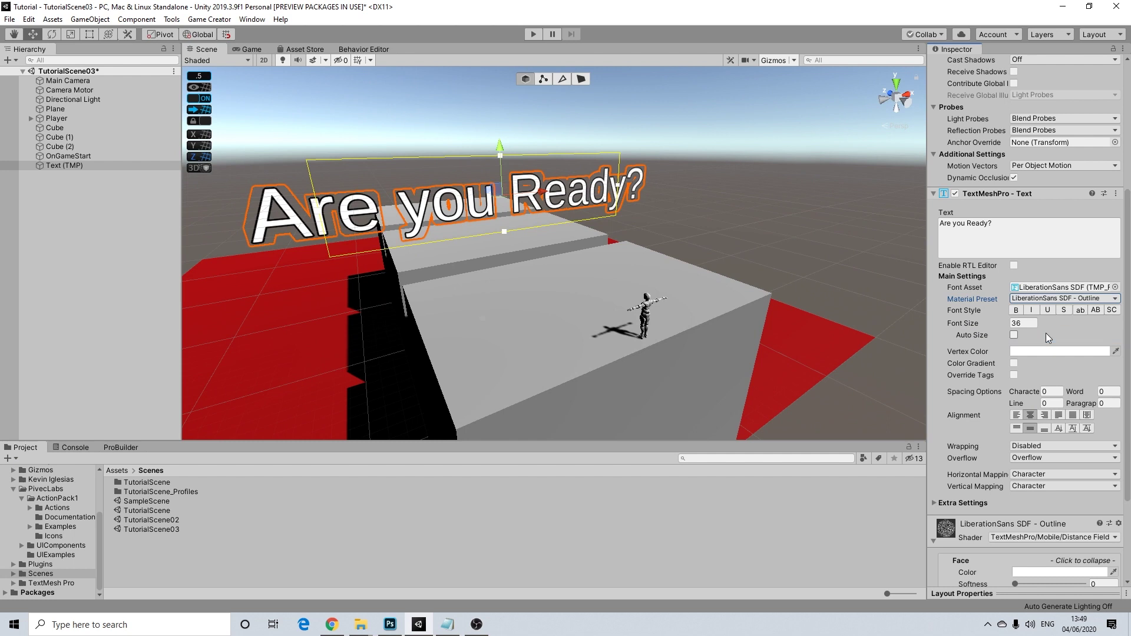
Step: Set the text's material preset to LiberationSans SDF Material and inspect it from an angle
left_click(1055, 299)
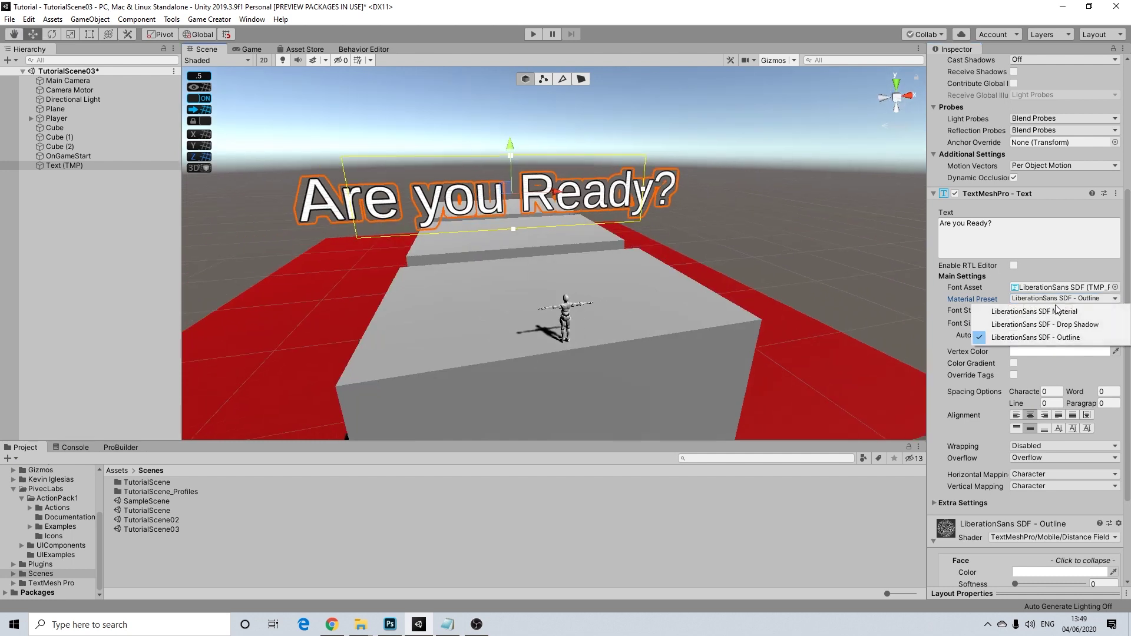
left_click(1057, 311)
left_click_drag(619, 156, 1001, 154, "alt")
Step: Try a scale of 5 on the text's Y axis and on its Z axis, inspecting the text from several angles
scroll(1054, 155, "up", 5)
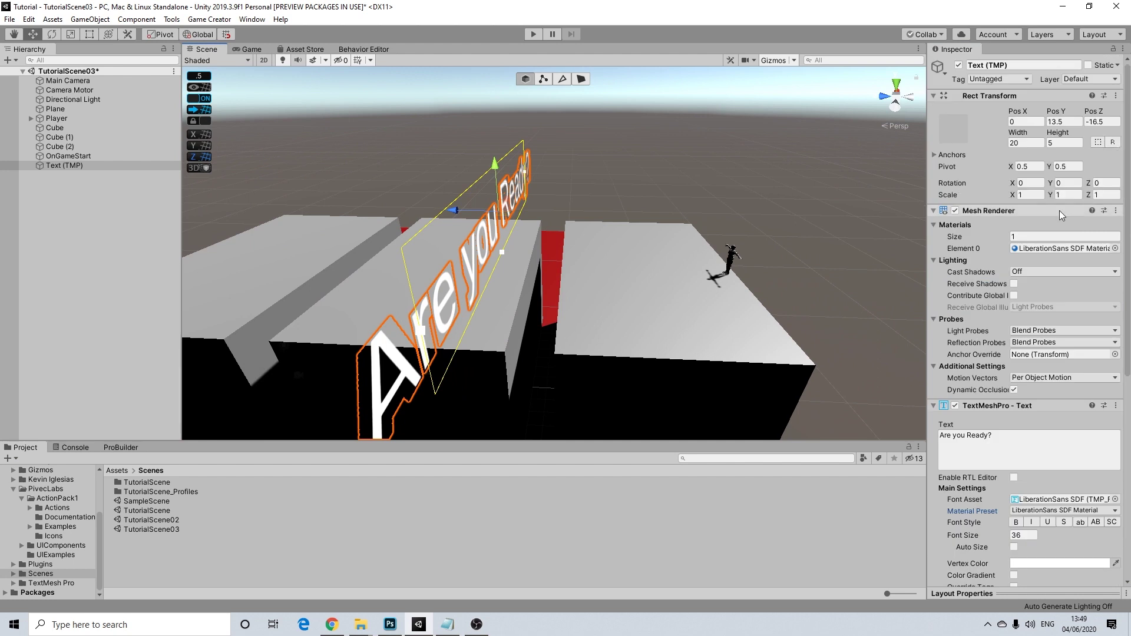
left_click(1070, 195)
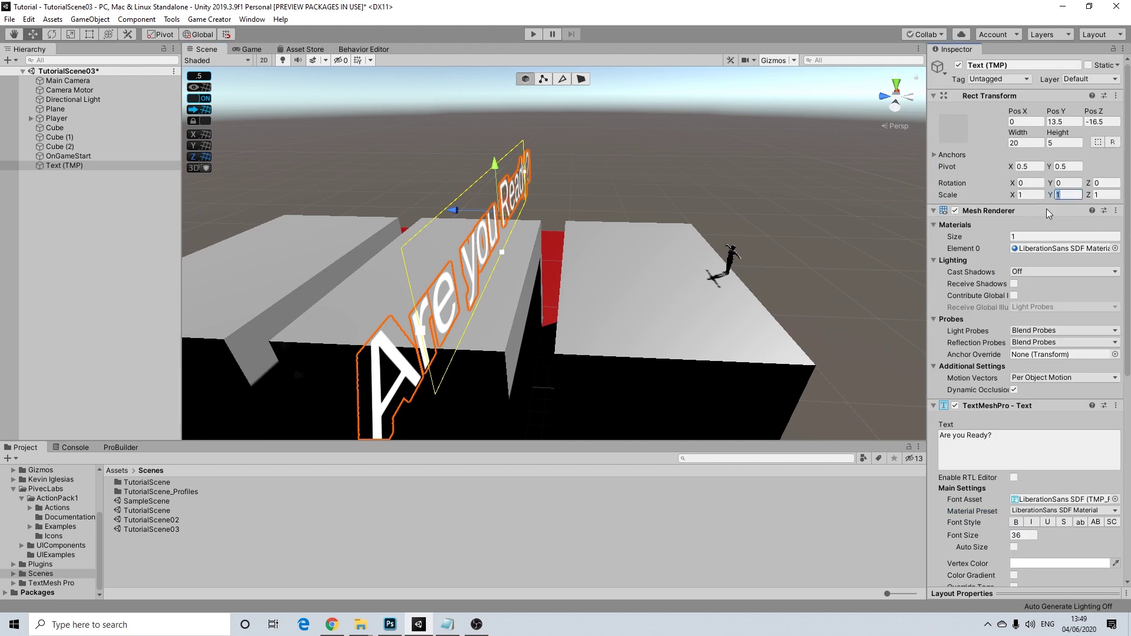
type("5")
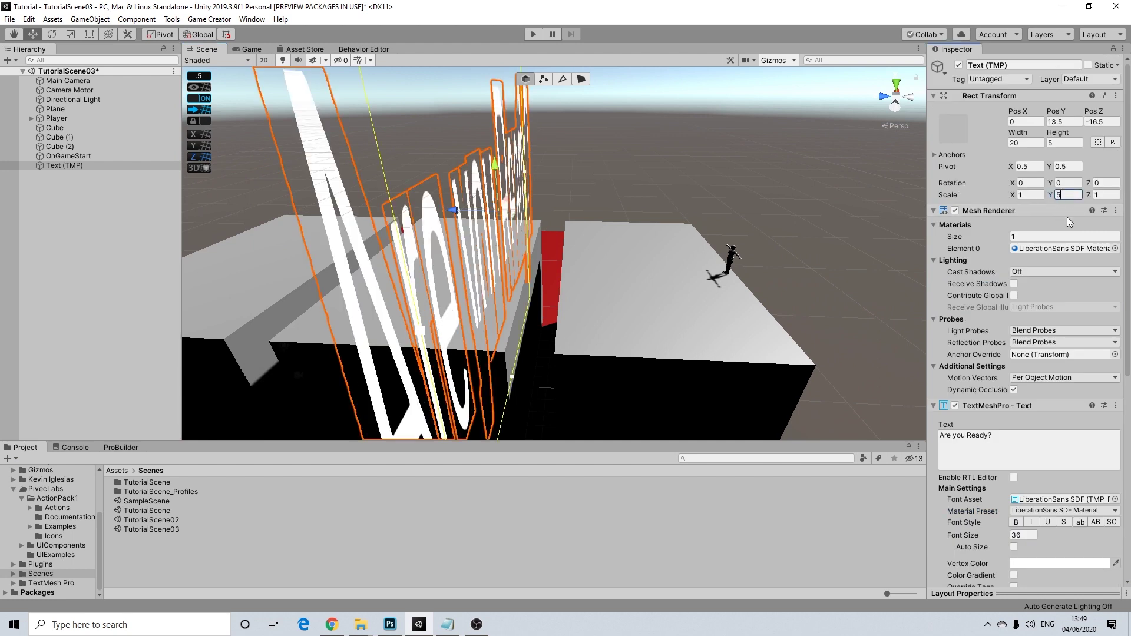
type("1")
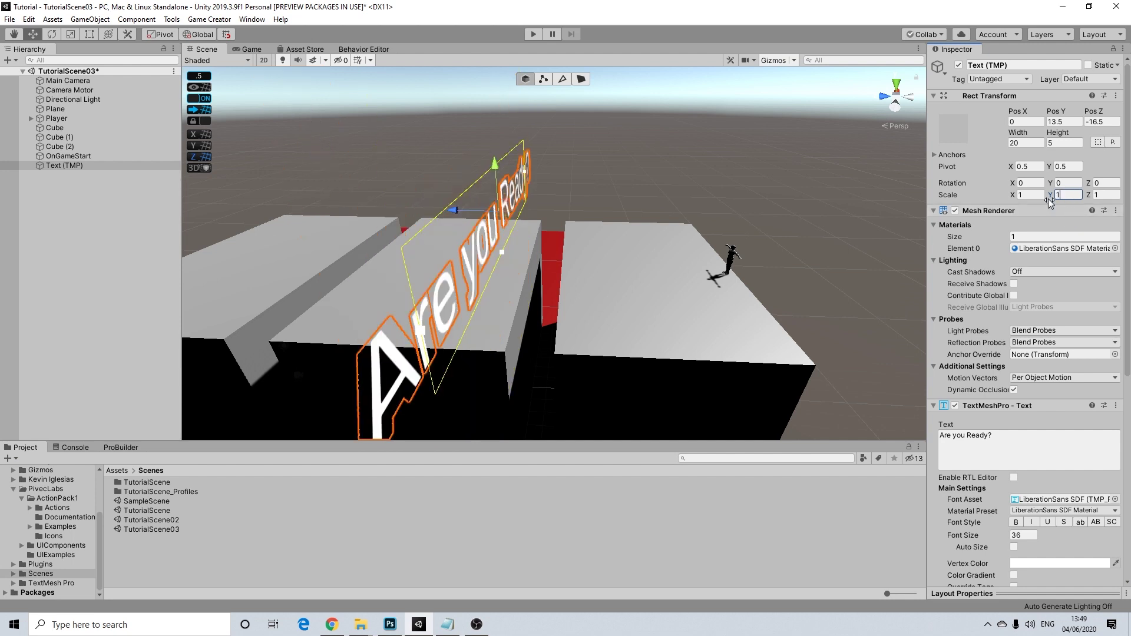
key("Tab")
key("BackSpace")
type("5")
left_click_drag(728, 198, 405, 184, "alt")
left_click(770, 178)
mouse_move(744, 170)
left_mouse_down("alt")
mouse_move(679, 159)
mouse_move(737, 163)
left_mouse_up("alt")
left_click(548, 192)
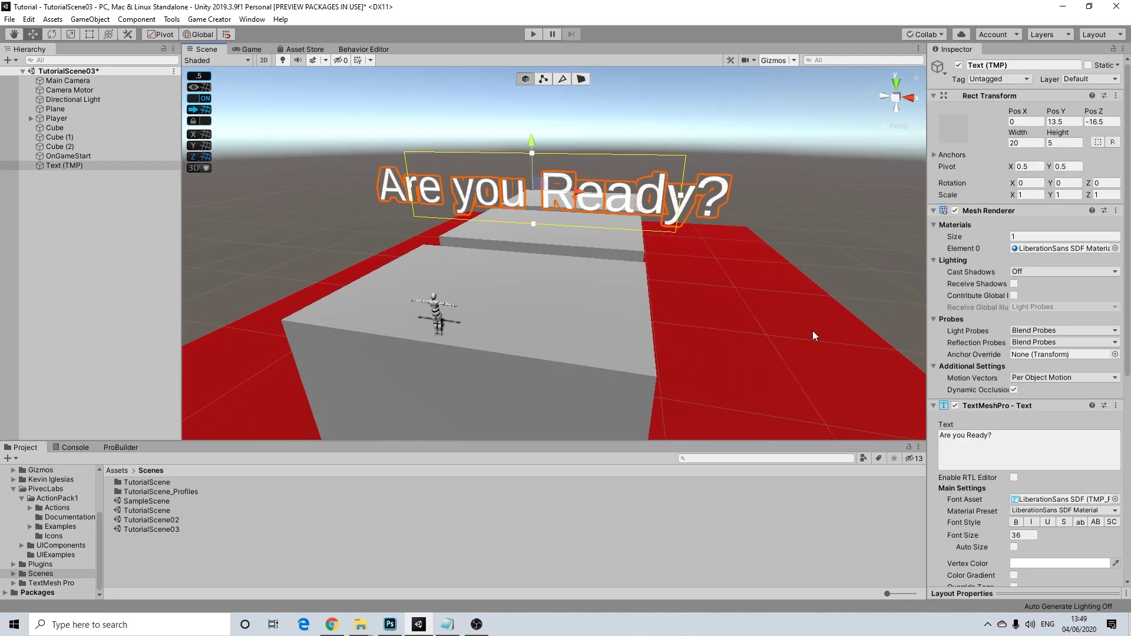
Step: Try the material's face softness at 1 and adjust its dilate, returning both to 0
scroll(984, 419, "down", 6)
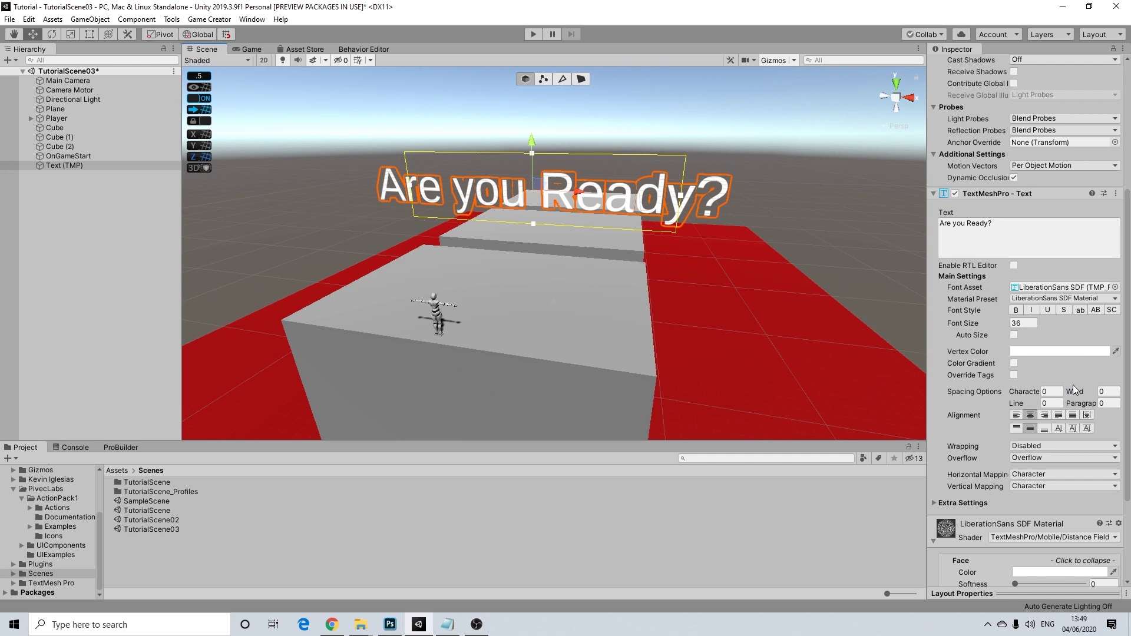
scroll(1016, 413, "down", 4)
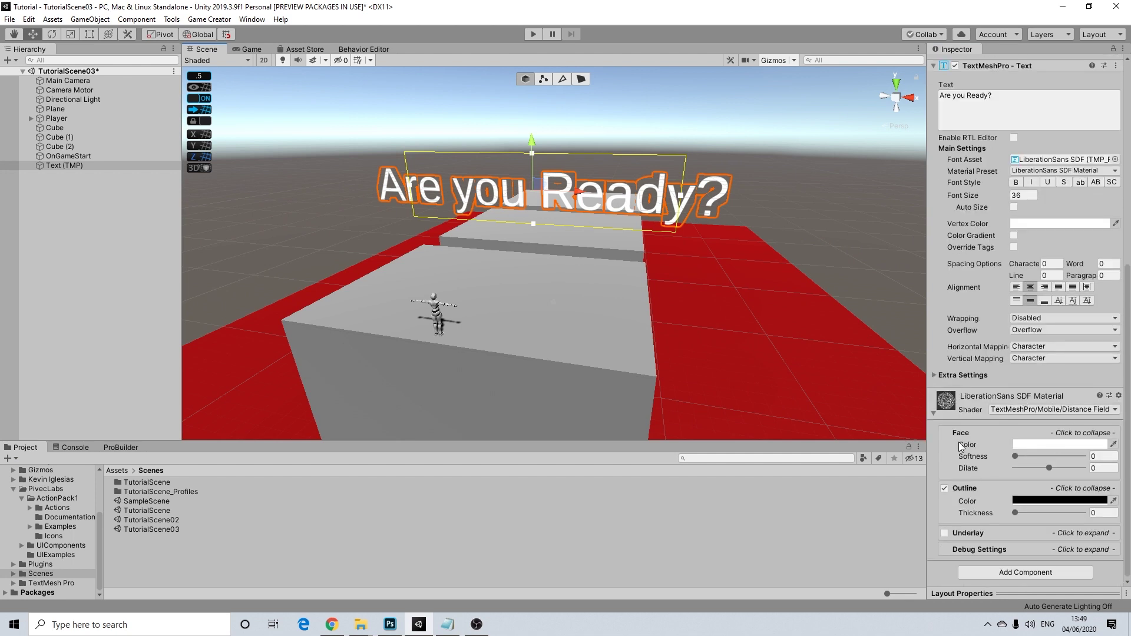
left_click(1030, 455)
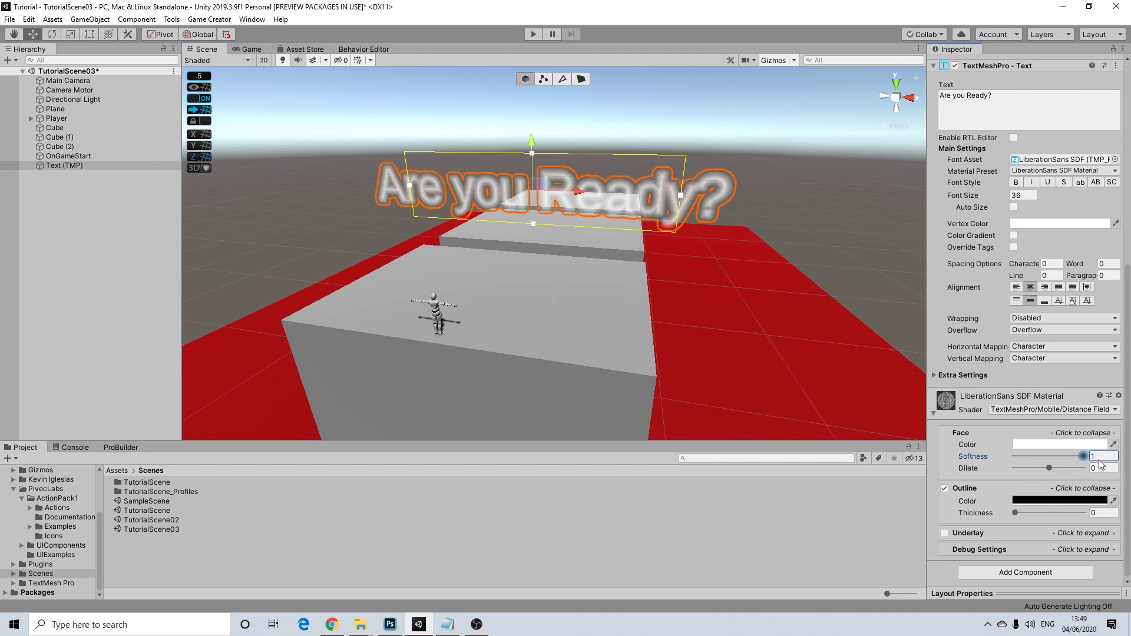
left_click_drag(1028, 456, 973, 441)
mouse_move(1046, 468)
left_mouse_down()
mouse_move(1017, 469)
mouse_move(1073, 475)
mouse_move(1056, 474)
left_mouse_up()
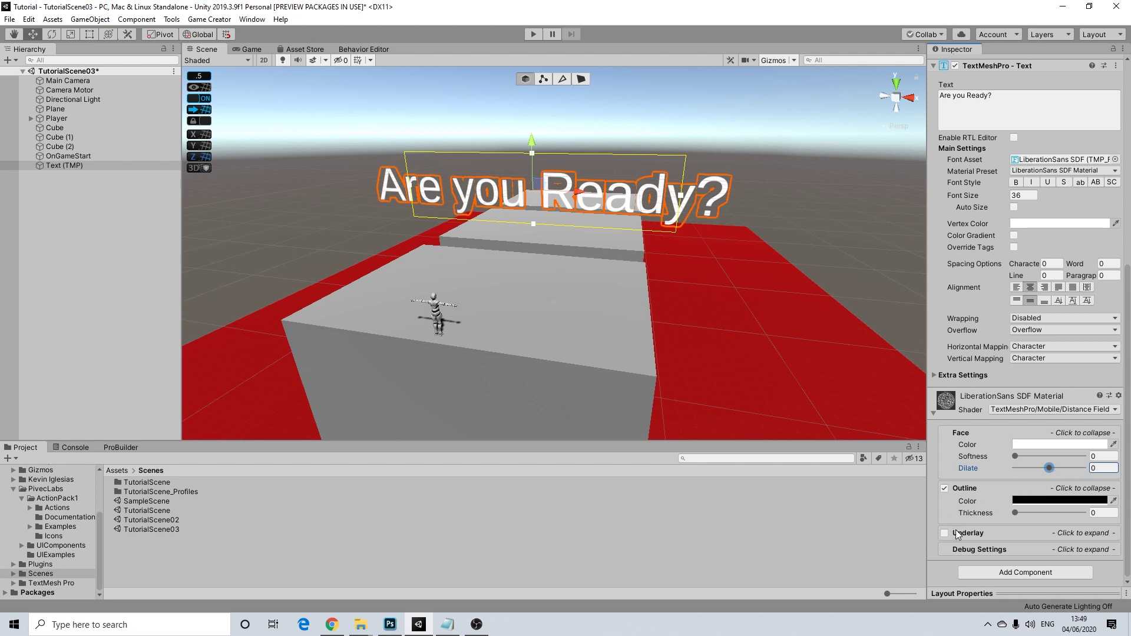
Step: Examine the outline, underlay and debug settings of the text's LiberationSans SDF Material
left_click(945, 489)
left_click_drag(1006, 516, 950, 499)
left_click(945, 533)
left_click(1084, 536)
scroll(1094, 538, "down", 3)
left_click(1037, 551)
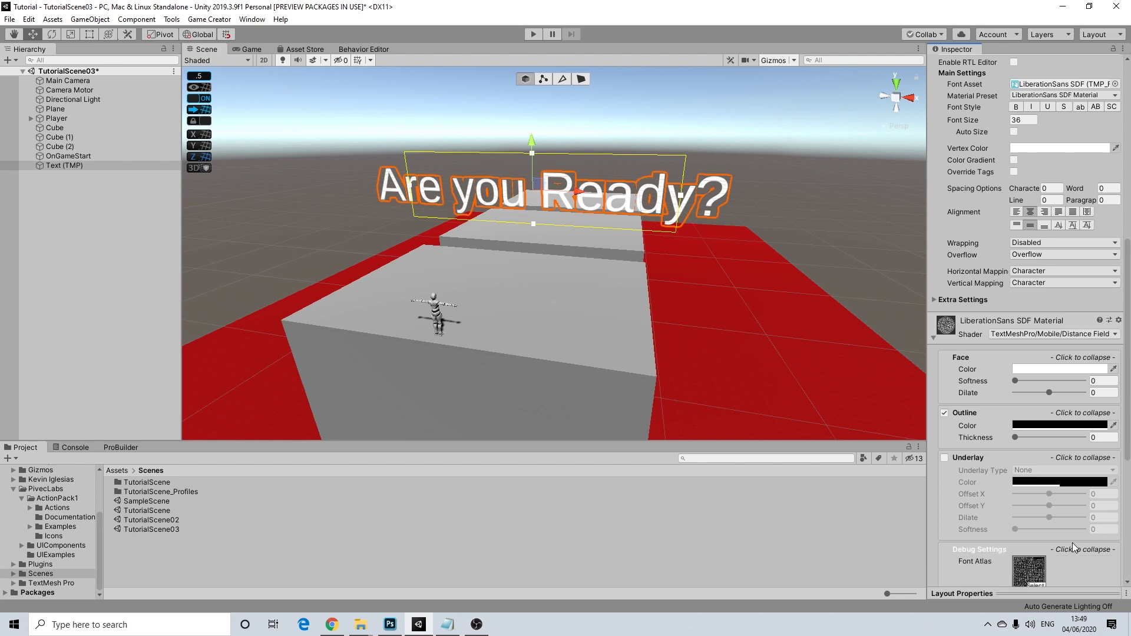
scroll(1075, 541, "down", 8)
scroll(1075, 541, "up", 4)
scroll(1075, 541, "down", 3)
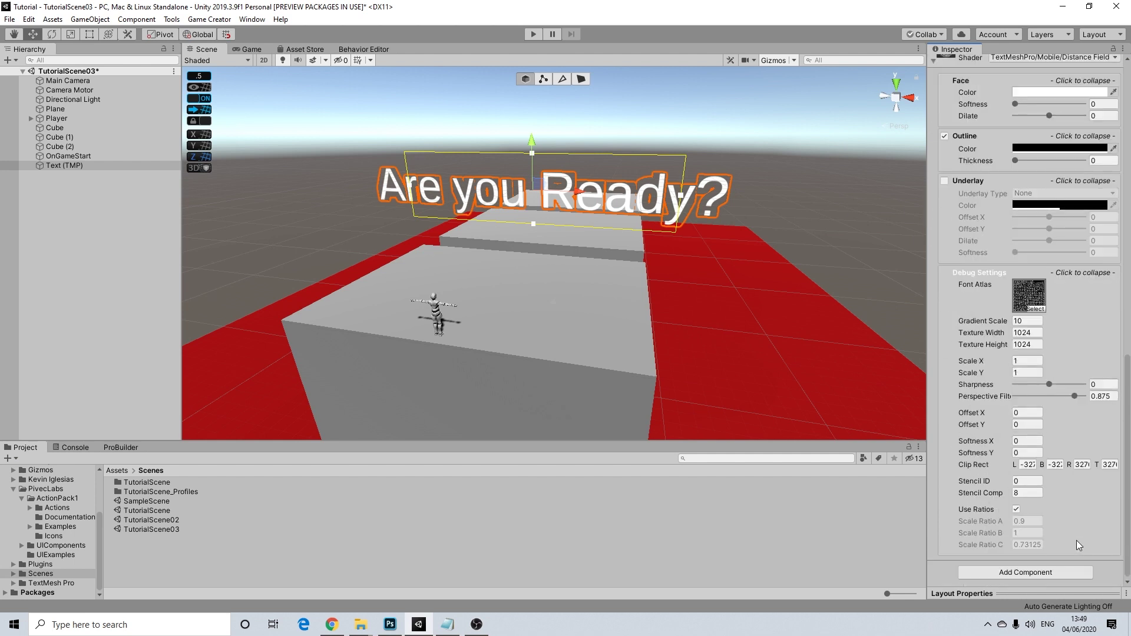
scroll(1076, 540, "up", 10)
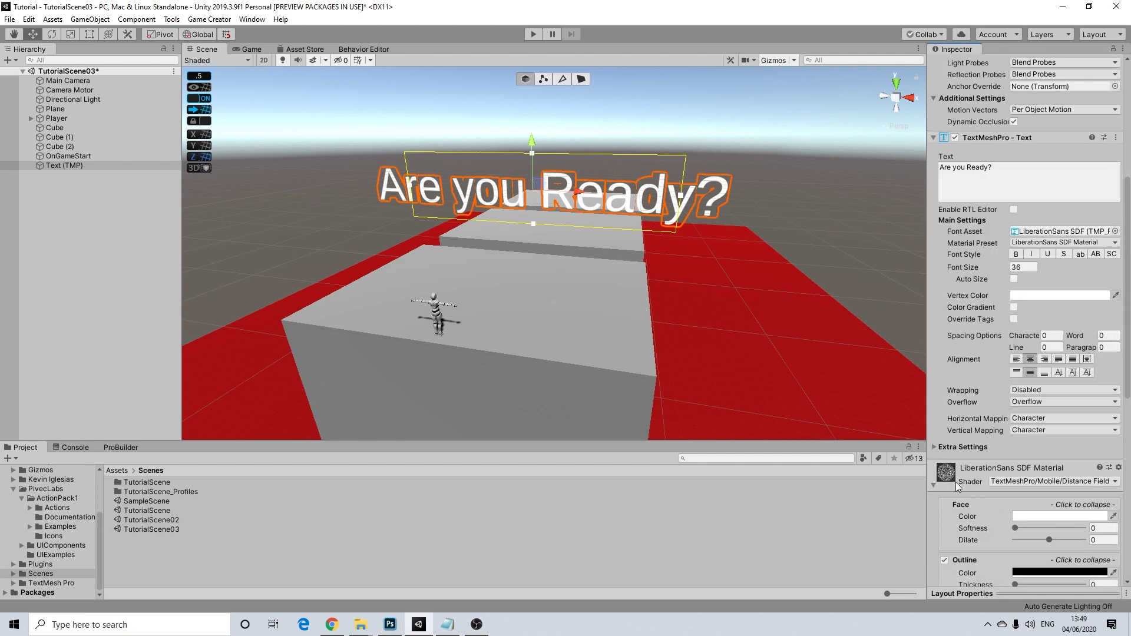
Step: Collapse the material's settings and expand the text's Extra Settings to review their options
left_click(977, 484)
left_click(972, 510)
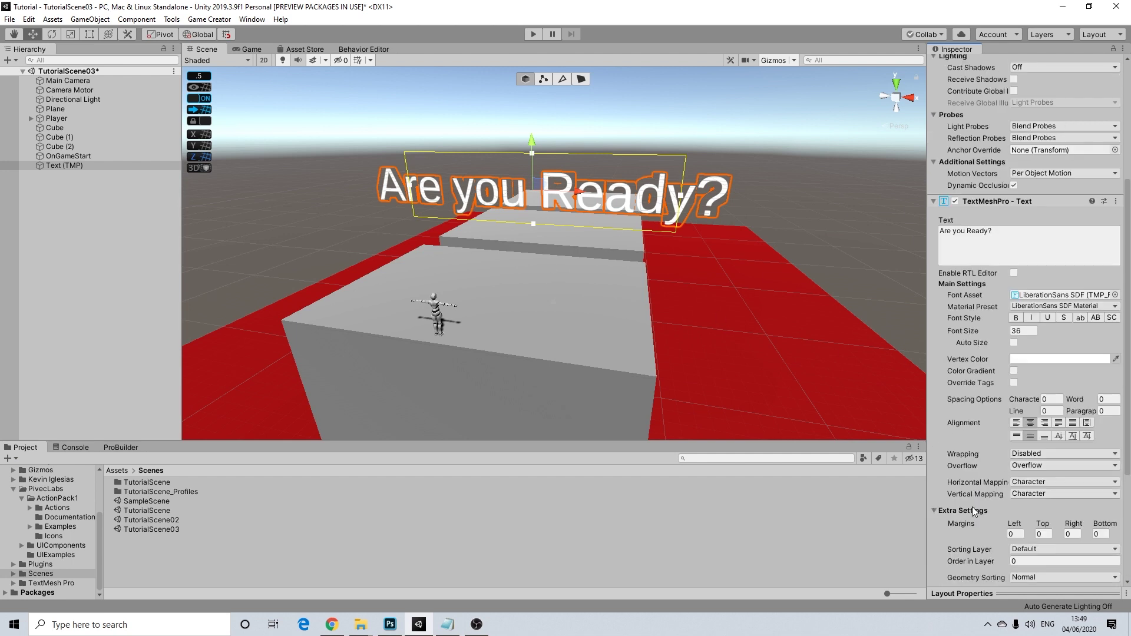
scroll(1005, 514, "down", 3)
scroll(1010, 429, "down", 2)
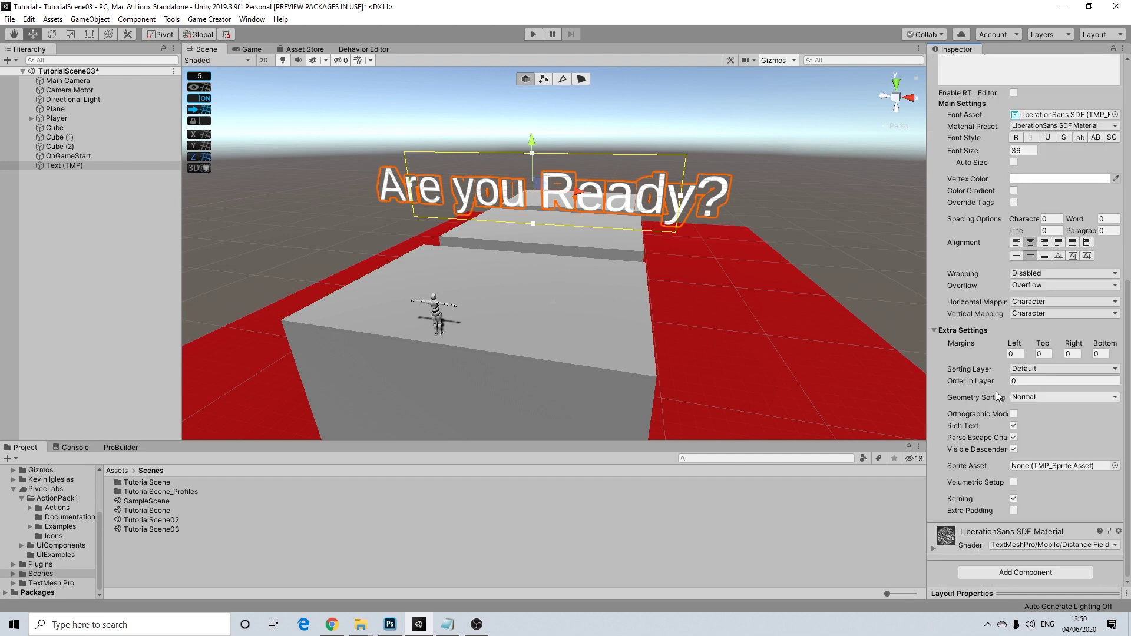
Step: Make the "Are you Ready?" text a child of the OnGameStart object
left_click_drag(545, 202, 599, 206, "alt")
left_click_drag(66, 165, 78, 157)
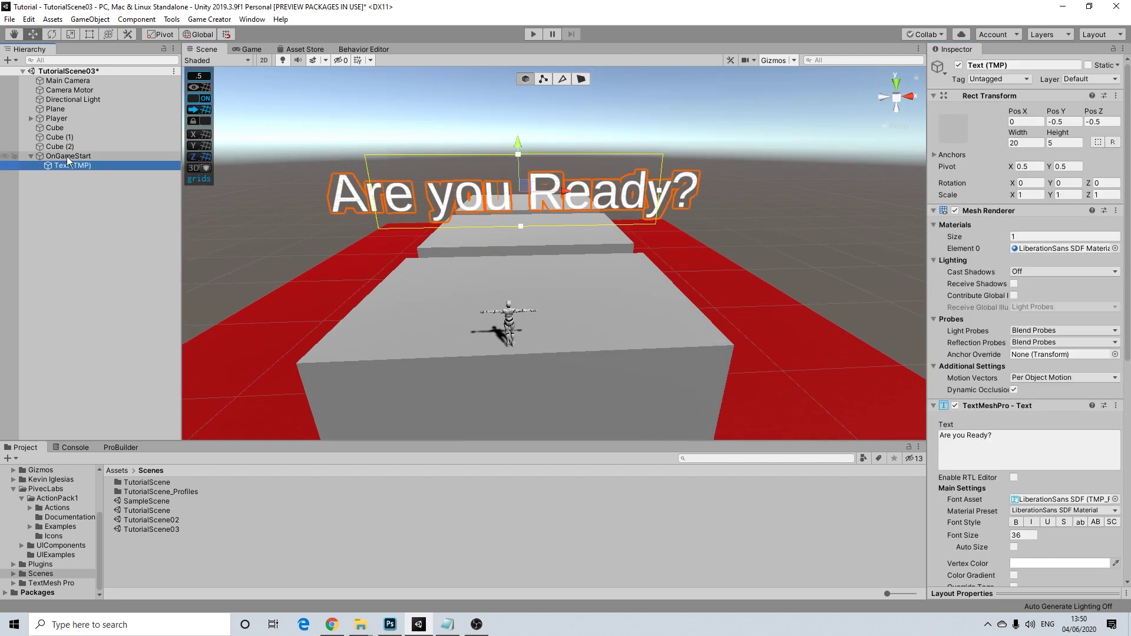
left_click(68, 156)
Step: Add a second 3D TextMeshPro text object to the scene and make it a child of OnGameStart
left_click(55, 189)
right_click(53, 189)
mouse_move(128, 333)
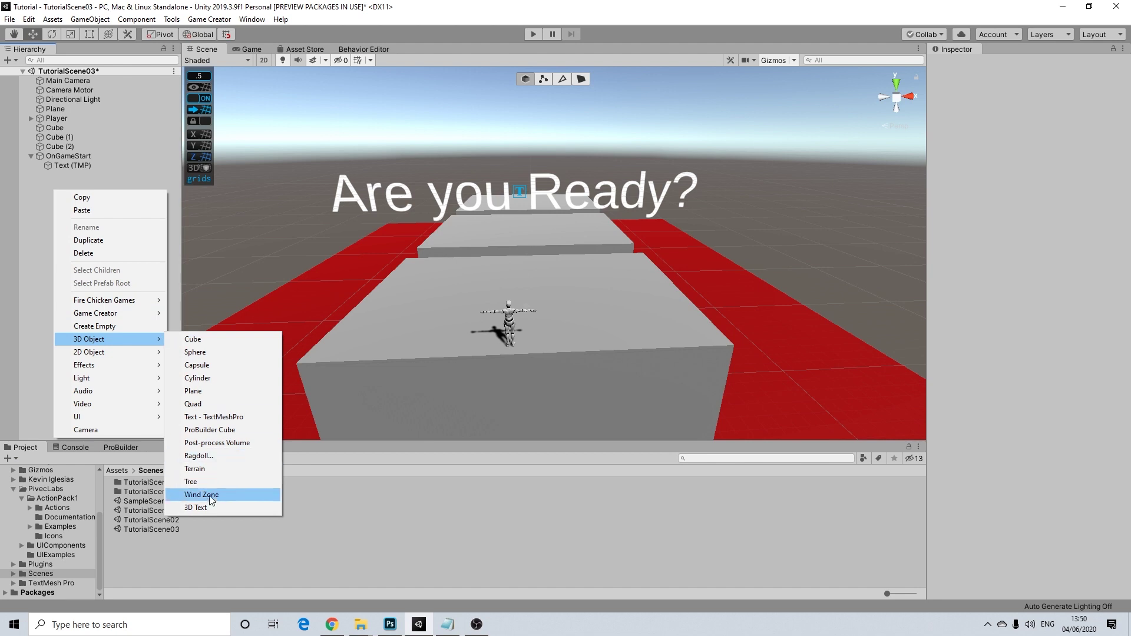
left_click(229, 415)
left_click_drag(73, 175, 79, 155)
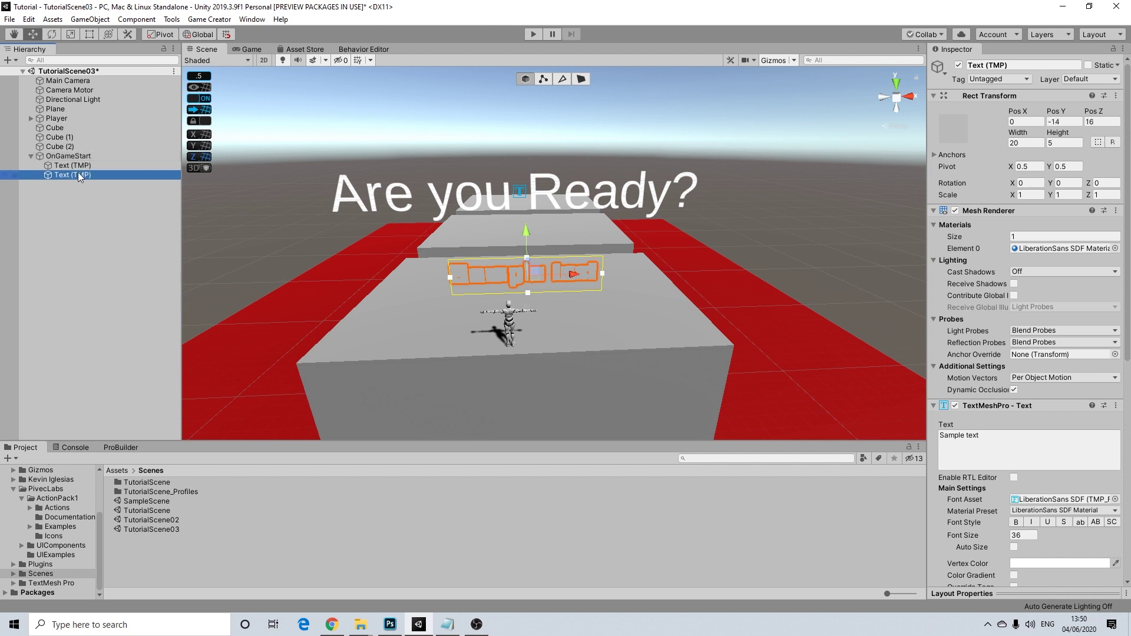
Step: Rename the "Are you Ready?" text object as Ready
right_click(78, 167)
left_click(117, 210)
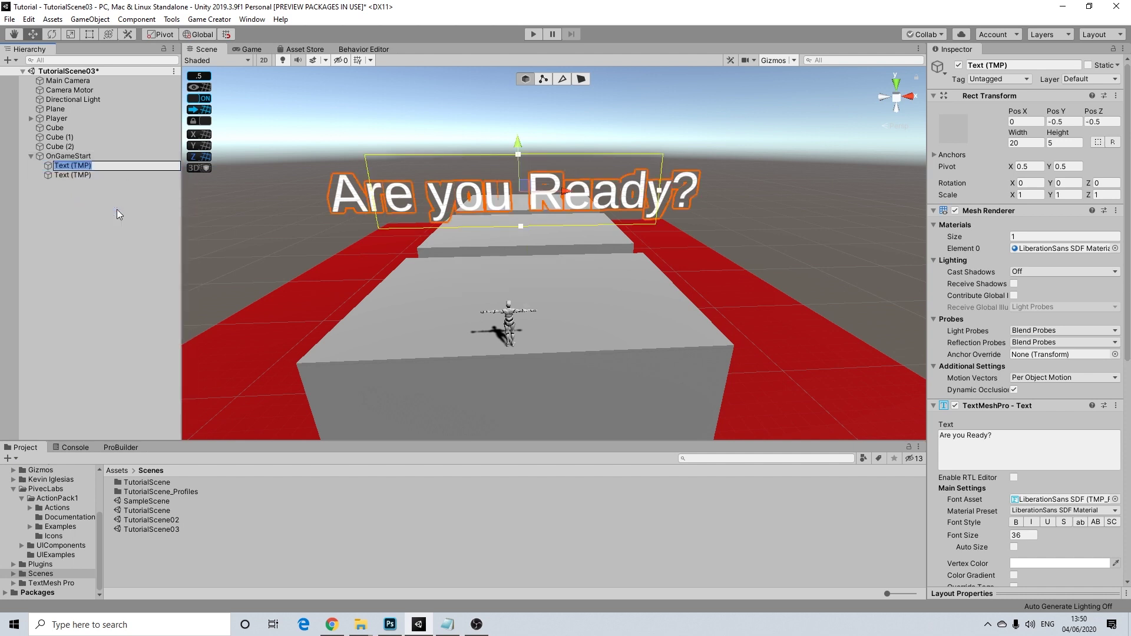
type("Ready")
key("Return")
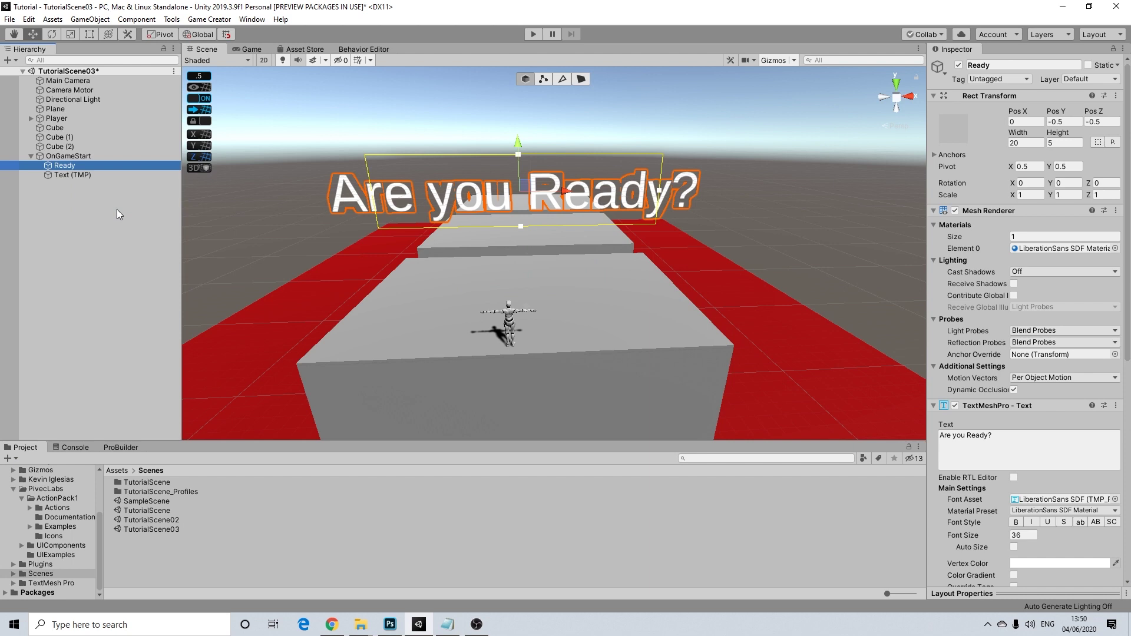
Step: Move the new Sample text object onto the Ready text, to Y position -1 and Z position -0.5
left_click(77, 174)
left_click_drag(595, 265, 354, 283, "alt")
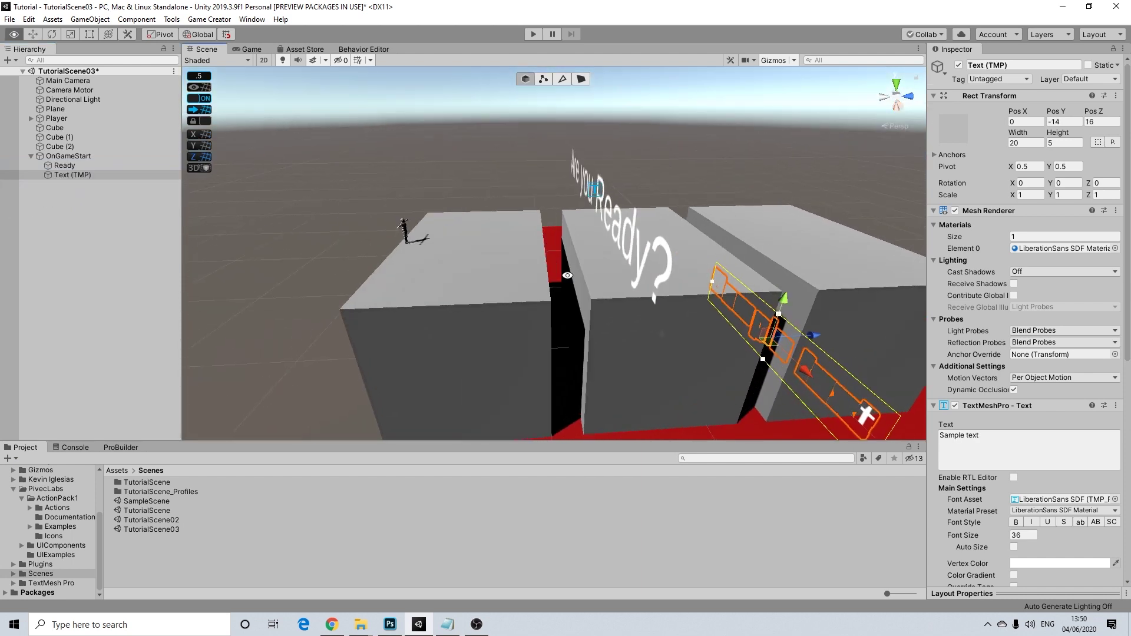
left_click_drag(782, 302, 831, 165)
left_click_drag(859, 209, 179, 246)
left_click_drag(451, 238, 204, 232)
mouse_move(511, 172)
left_mouse_down()
mouse_move(510, 159)
mouse_move(513, 193)
left_mouse_up()
left_click_drag(75, 174, 73, 173)
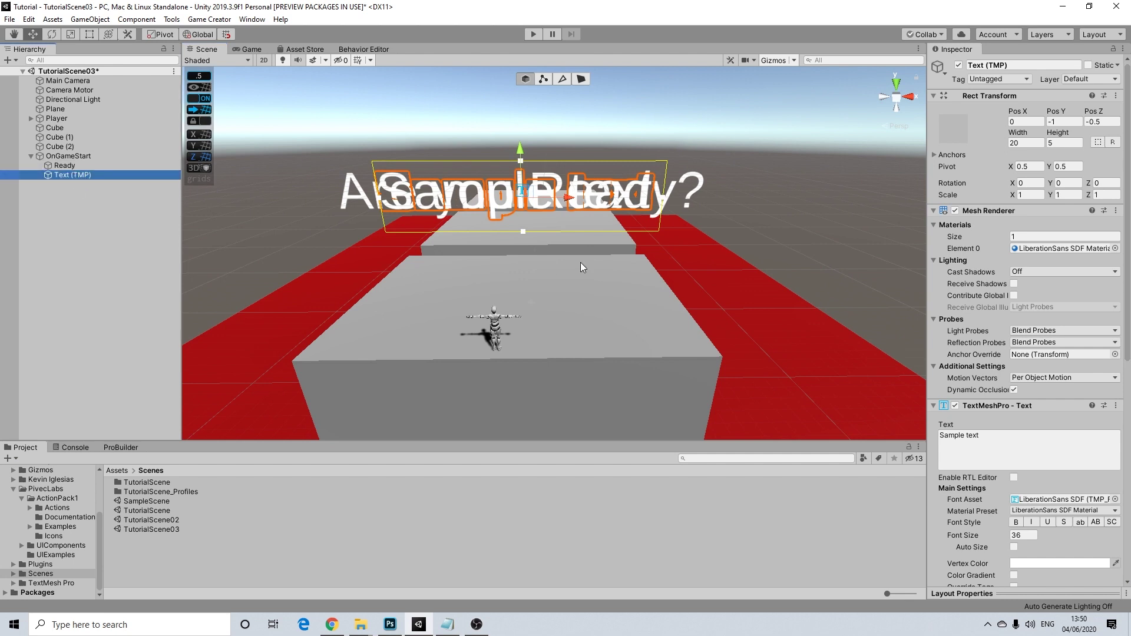
left_click_drag(469, 179, 481, 139, "alt")
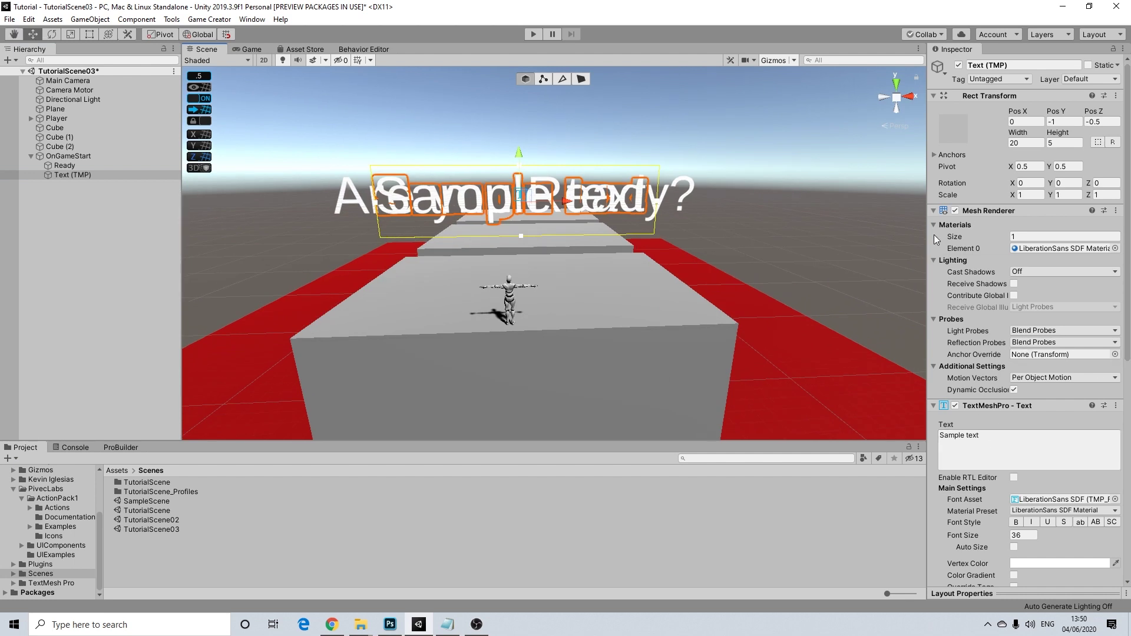
Step: Align the Sample text to horizontal center and vertical middle
scroll(1060, 452, "down", 10)
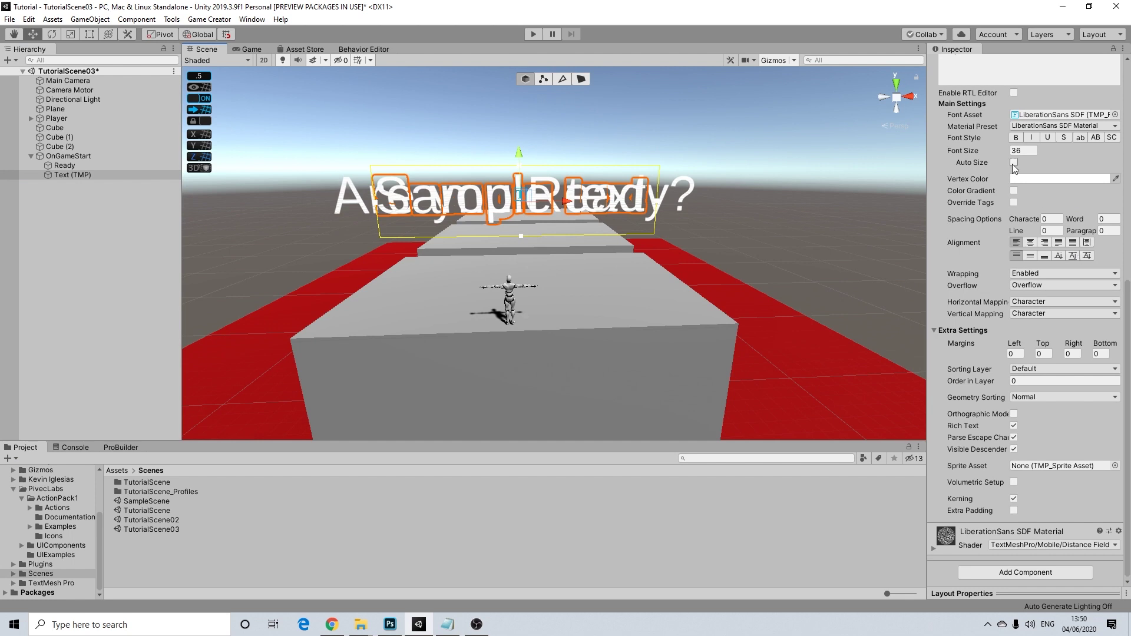
scroll(989, 263, "up", 5)
scroll(1034, 468, "down", 2)
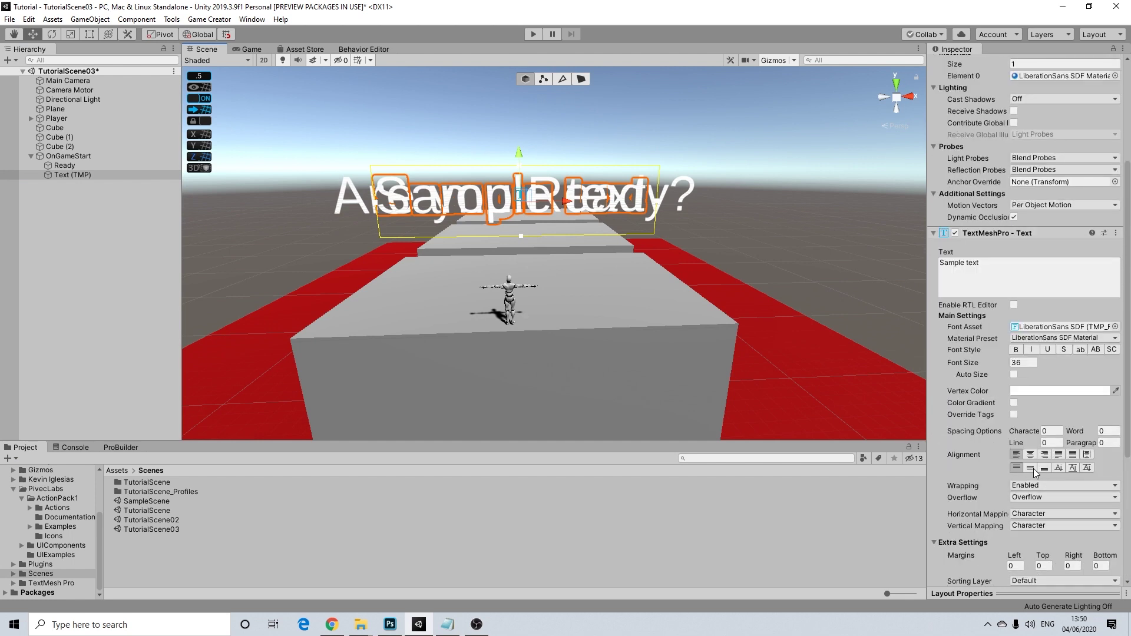
left_click(1031, 458)
left_click(1032, 469)
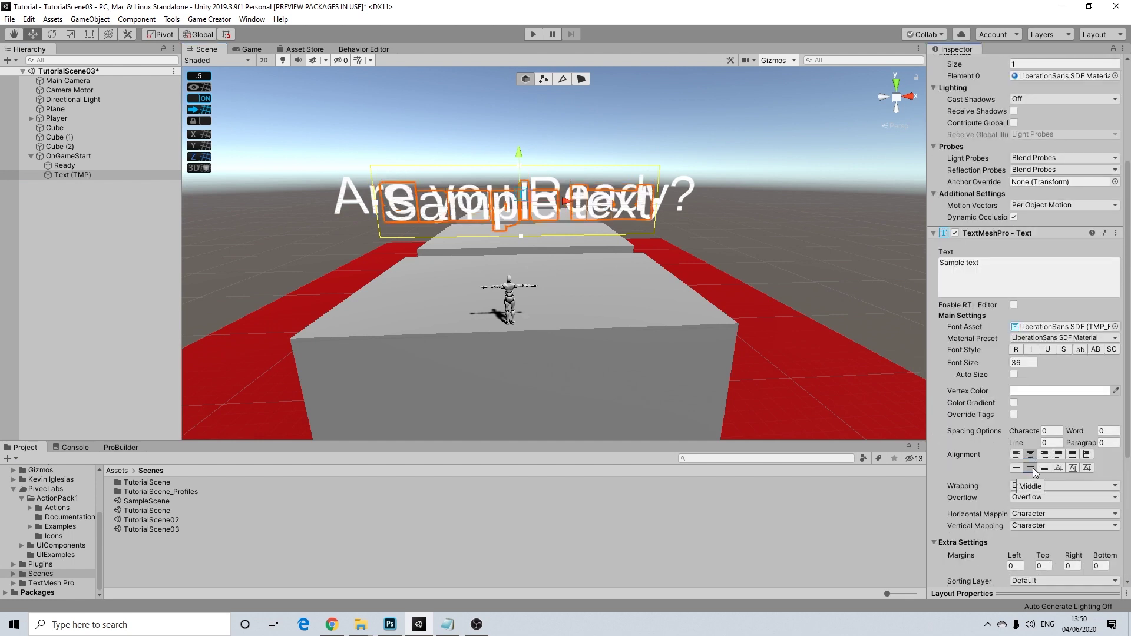
Step: Raise the Sample text object slightly to the height of the Ready text and deselect it
left_click(69, 167)
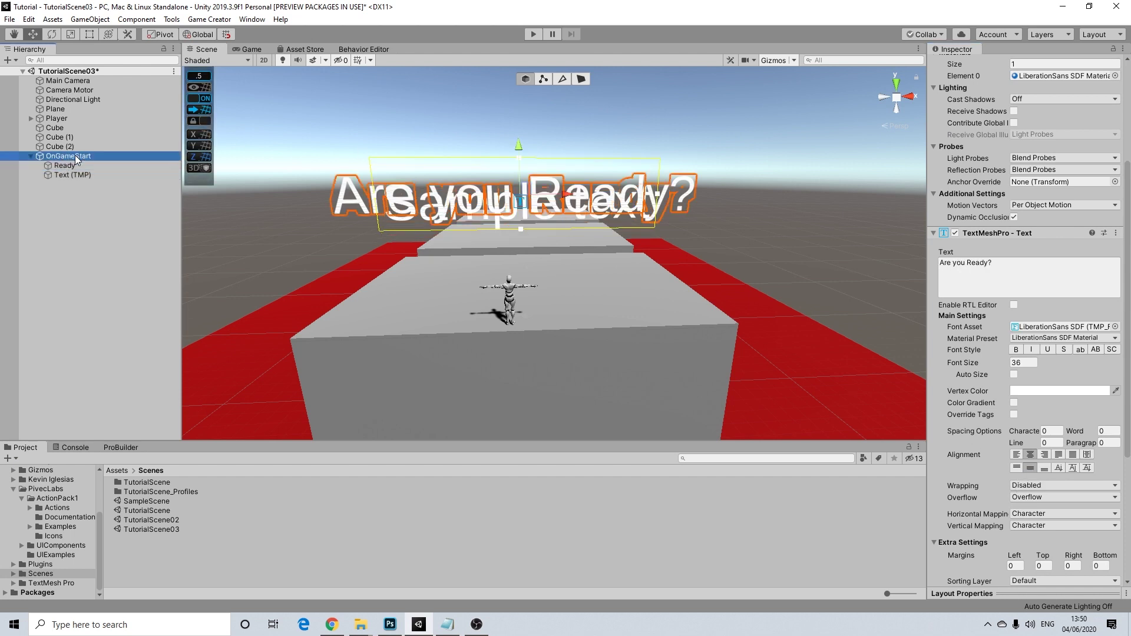
left_click(522, 152)
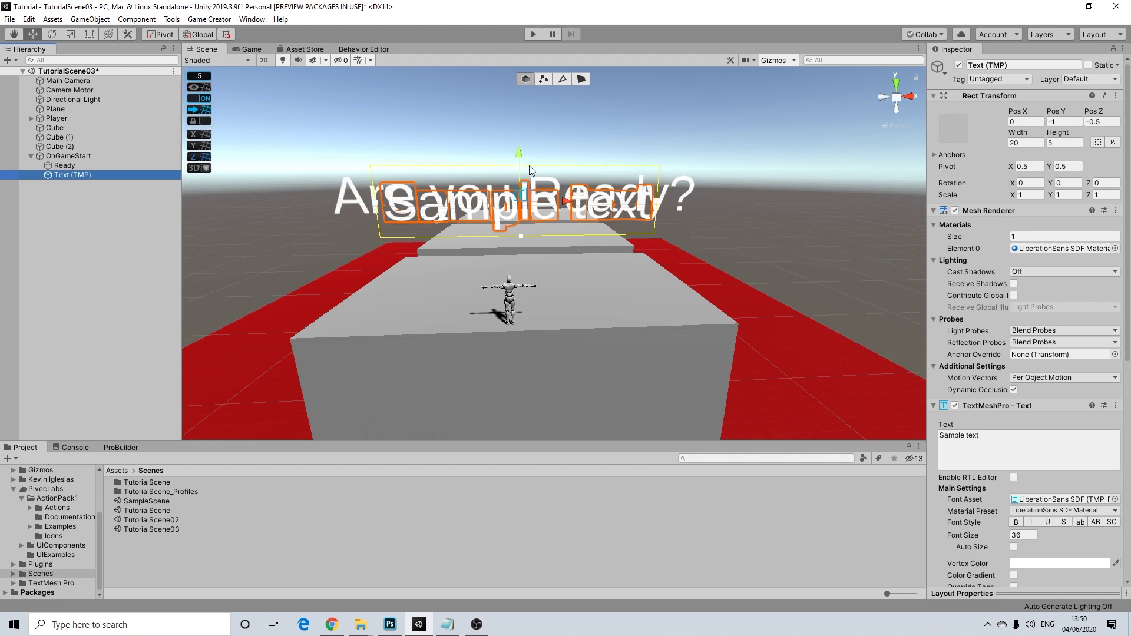
left_click(617, 132)
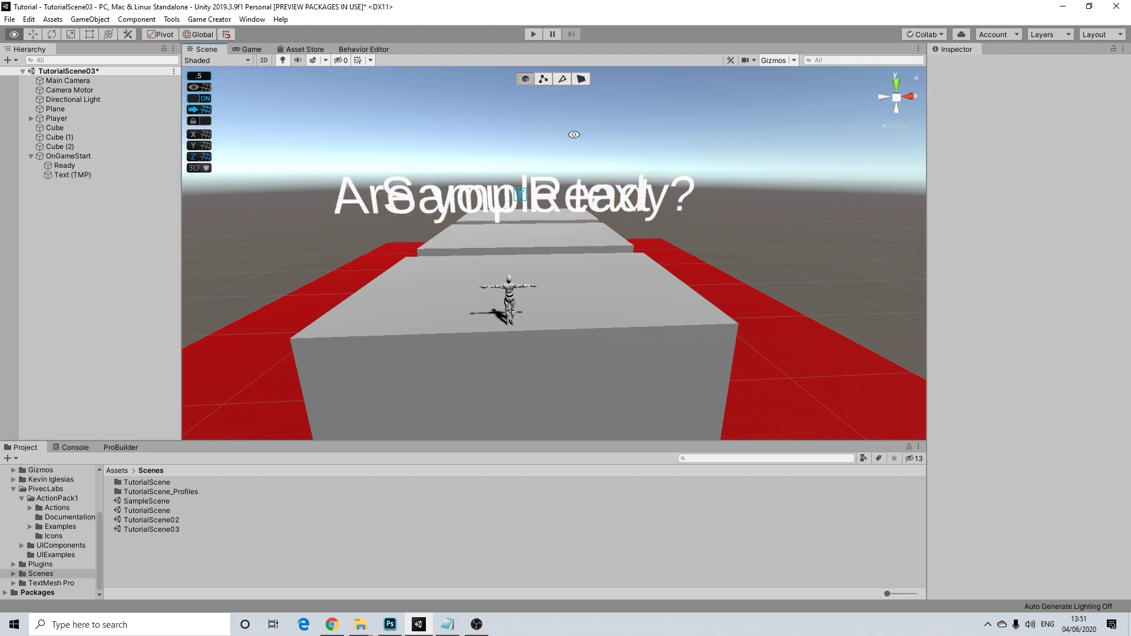